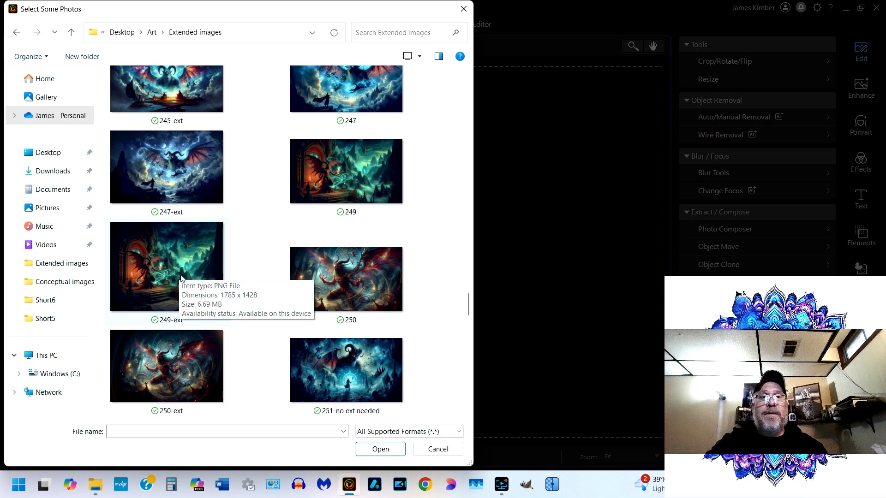
Step: Open the 249-ext image and zoom in to 300% on the dragon flying in the sky
double_click(183, 277)
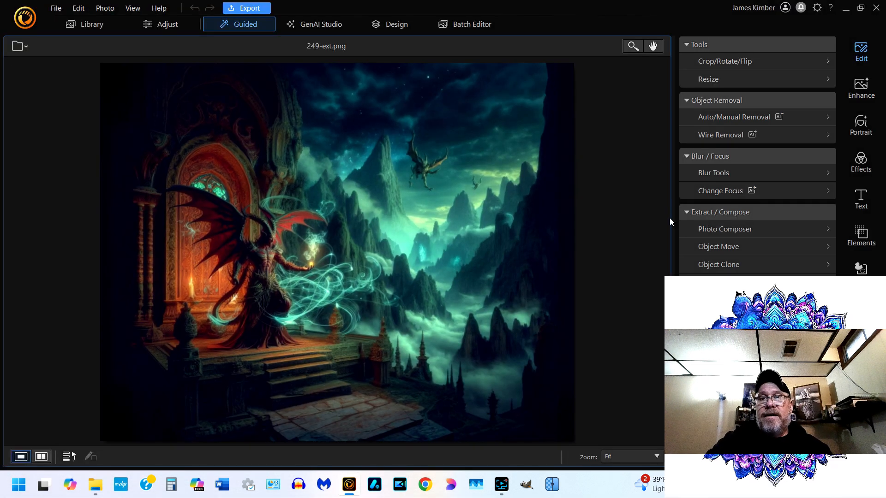
click(636, 455)
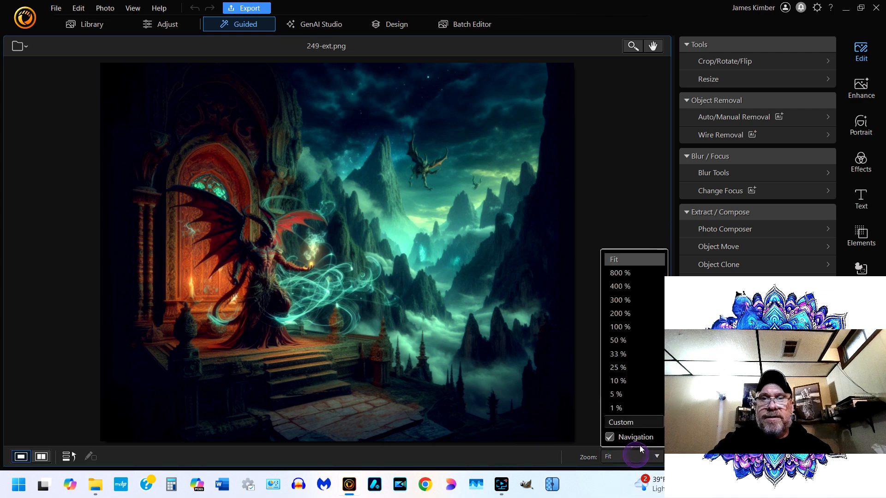
click(649, 331)
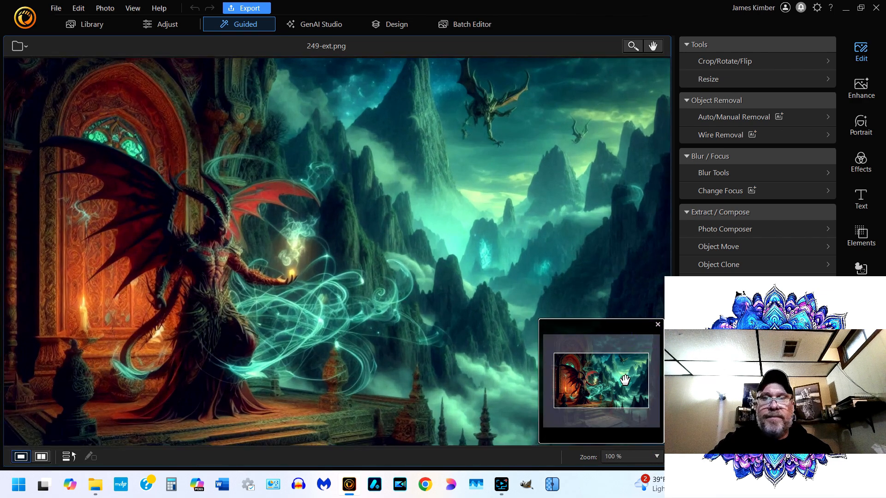
drag(613, 392, 614, 359)
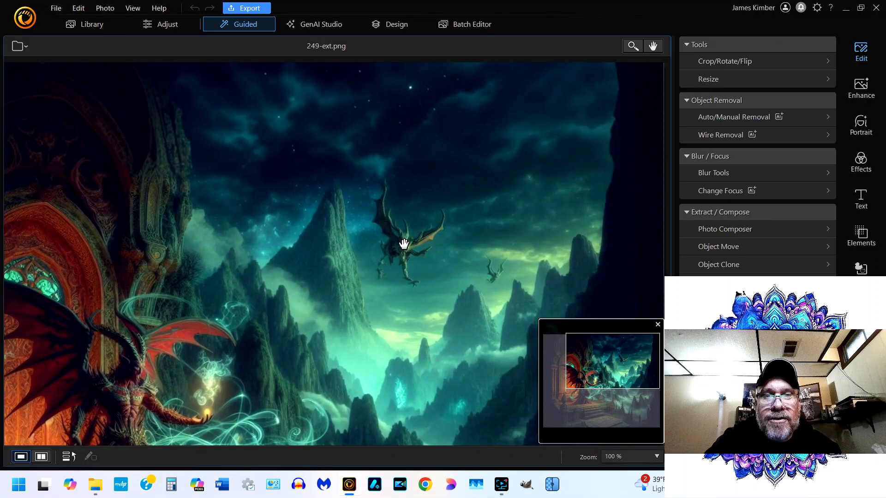
click(621, 456)
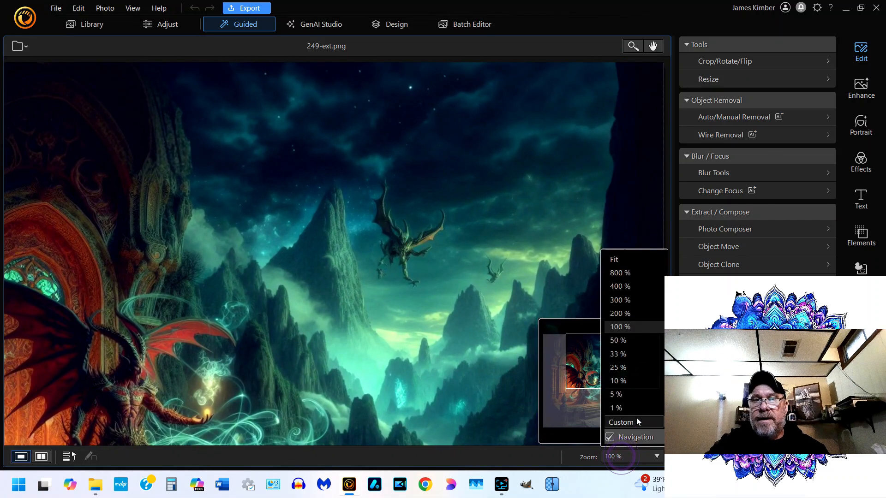
click(632, 300)
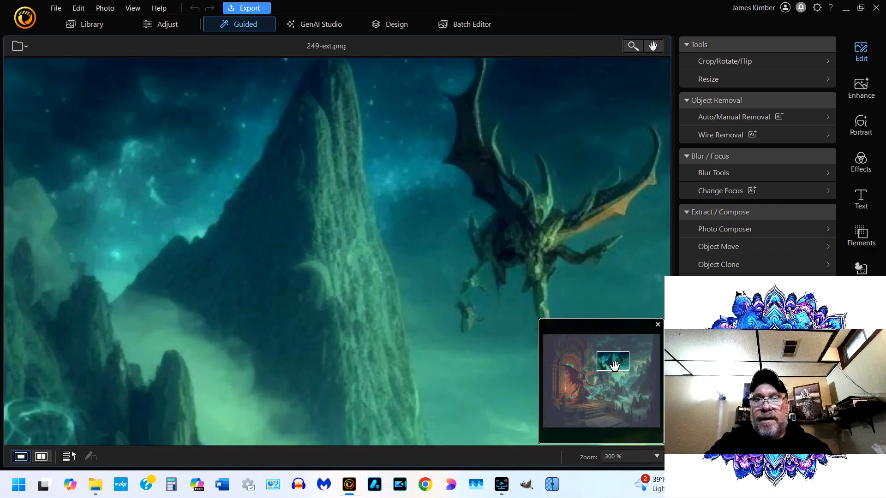
drag(615, 365, 624, 357)
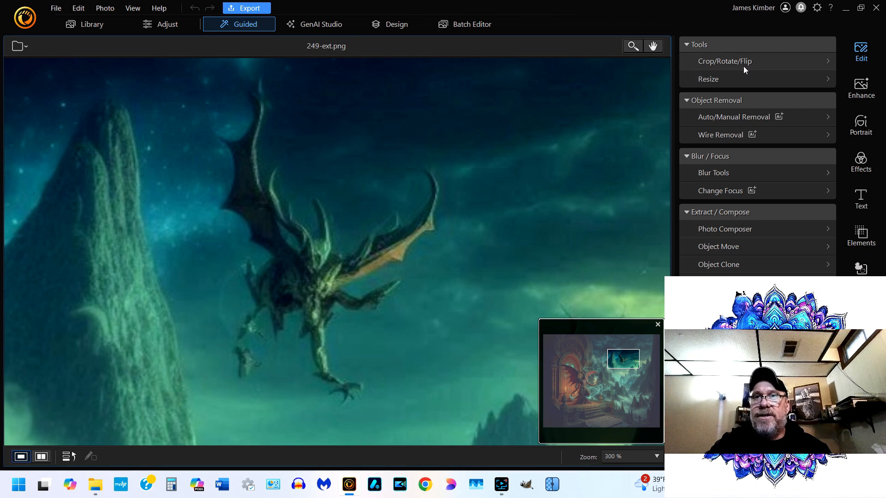
Step: Mark the flying dragon for object removal using Smart Select with the Click tool
click(760, 117)
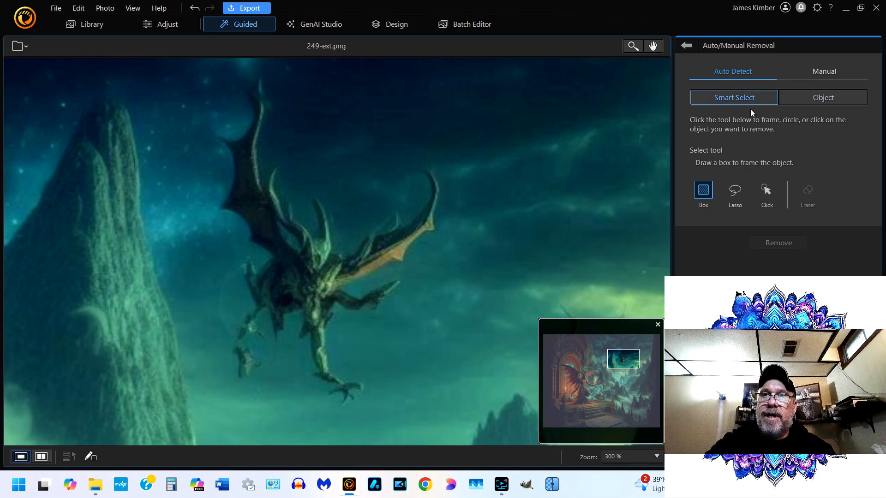
click(768, 191)
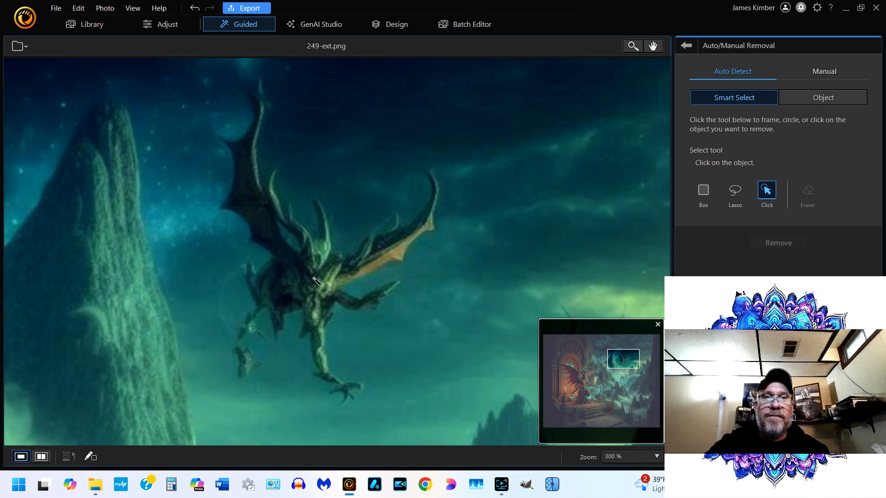
click(323, 290)
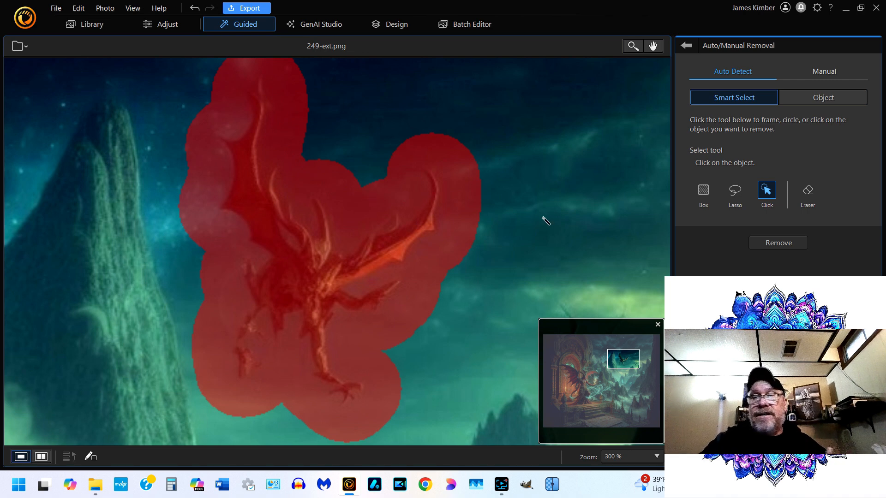
Step: Erase the excess highlight around the dragon's right-hand wing and upper side of its outstretched arm, using eraser sizes 20 and 6
click(808, 190)
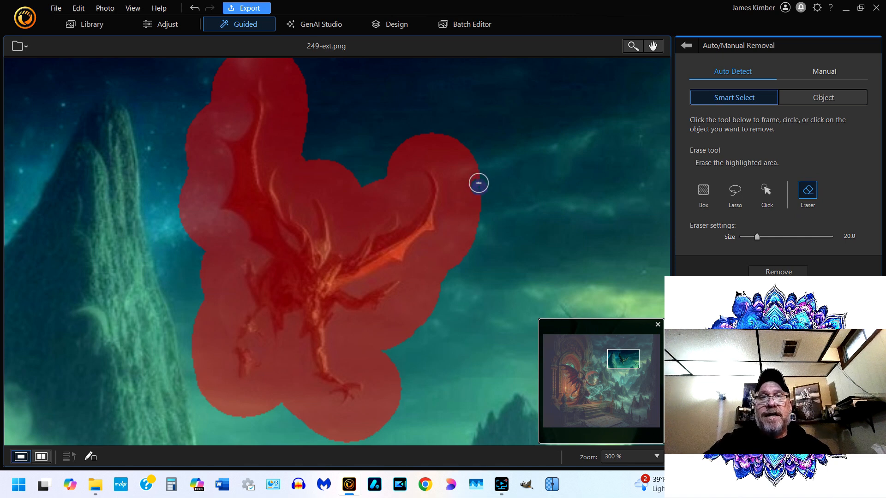
mouse_move(479, 183)
mouse_down()
mouse_move(460, 147)
mouse_move(425, 142)
mouse_move(387, 172)
mouse_move(415, 137)
mouse_move(449, 169)
mouse_move(426, 152)
mouse_move(412, 167)
mouse_move(410, 203)
mouse_move(396, 175)
mouse_move(394, 198)
mouse_move(375, 181)
mouse_move(353, 187)
mouse_move(322, 165)
mouse_move(351, 171)
mouse_move(358, 185)
mouse_move(316, 175)
mouse_move(380, 200)
mouse_move(363, 207)
mouse_move(385, 201)
mouse_up()
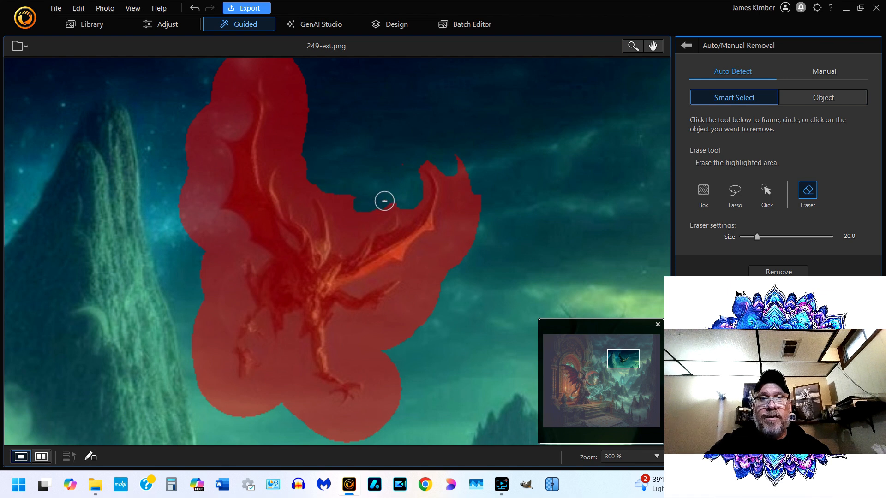
scroll(363, 148, up, 9)
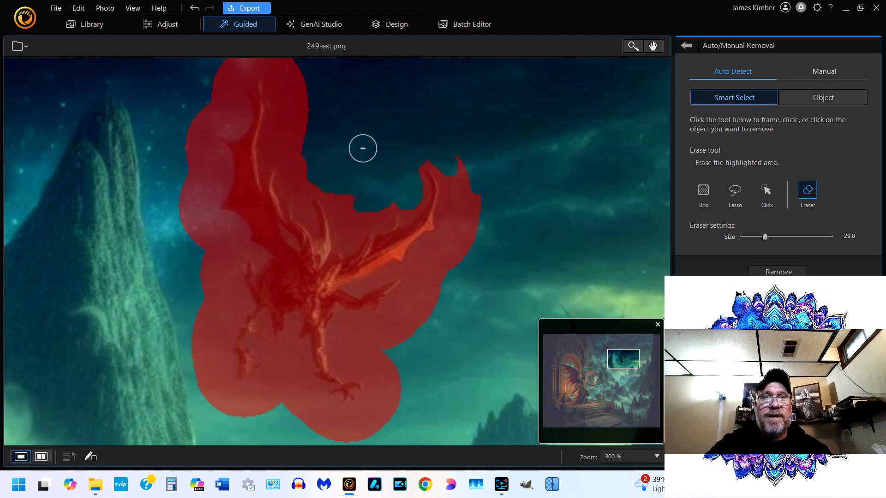
scroll(364, 146, down, 18)
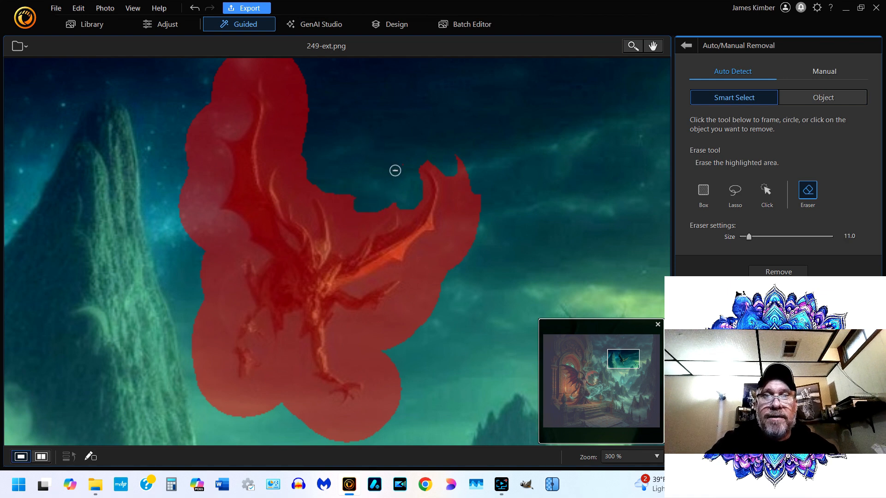
scroll(408, 187, down, 4)
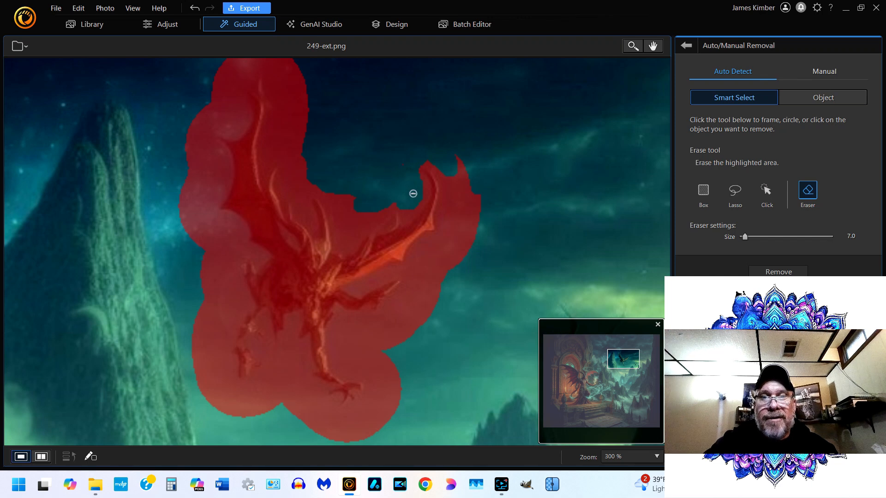
scroll(413, 193, down, 1)
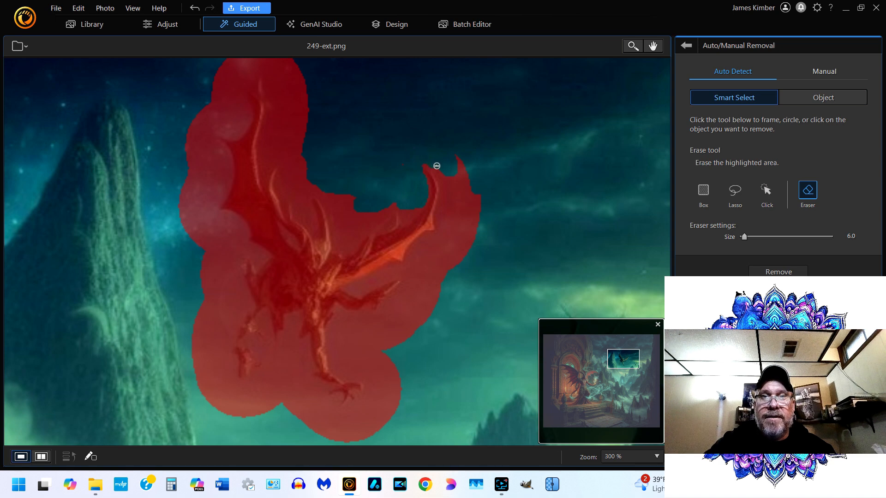
mouse_move(445, 177)
mouse_down()
mouse_move(442, 235)
mouse_move(404, 272)
mouse_move(350, 289)
mouse_up()
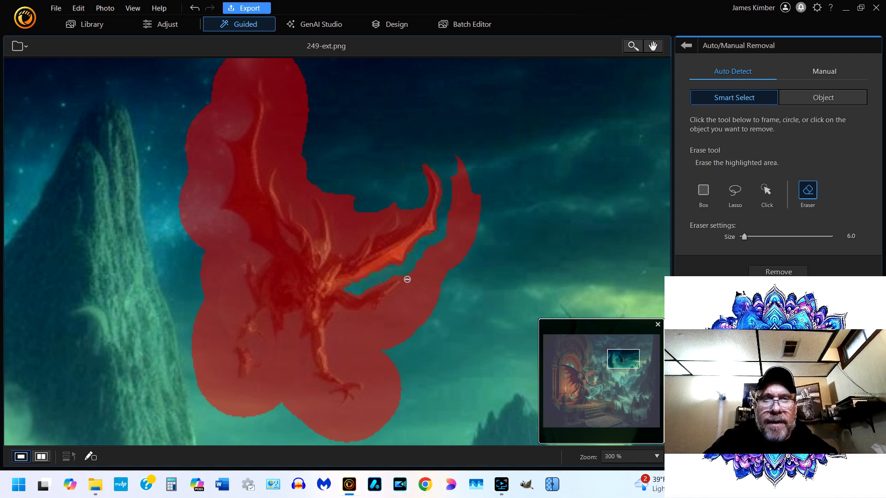
drag(407, 279, 409, 286)
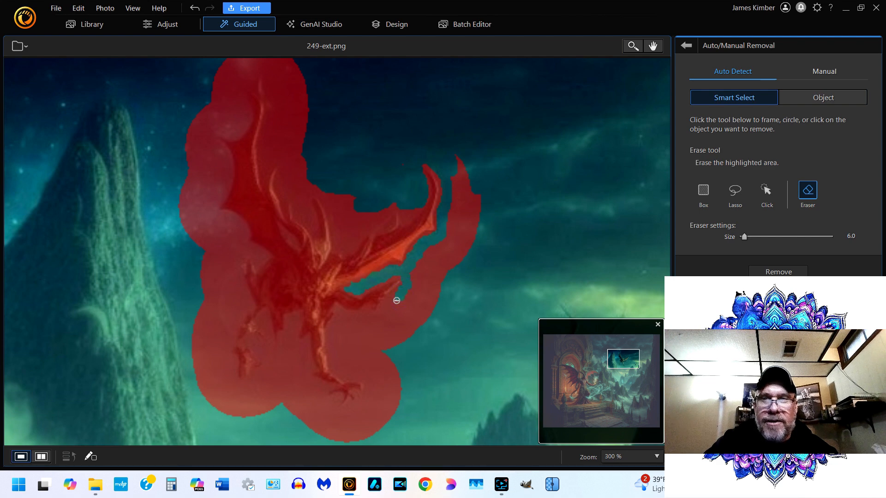
Step: Set the eraser size to 4 and trim the highlight under the outstretched arm, along the right-hand leg and around its claws
scroll(395, 300, up, 1)
scroll(395, 300, down, 3)
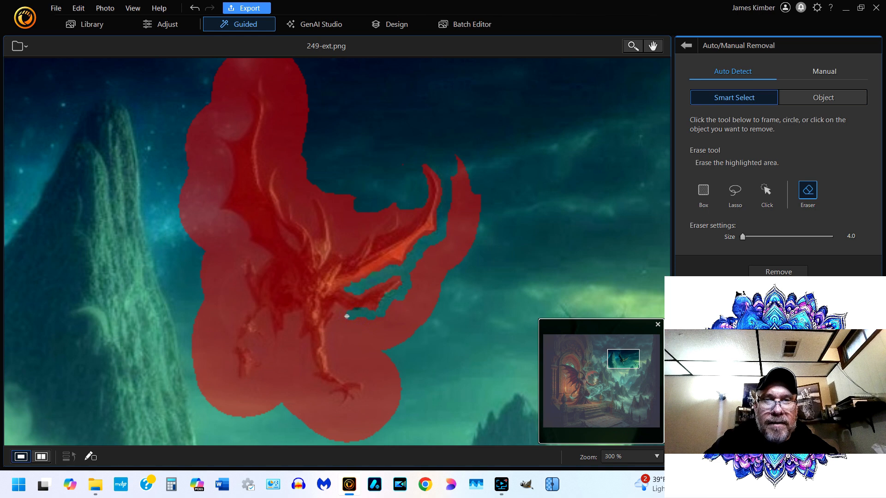
drag(340, 315, 358, 307)
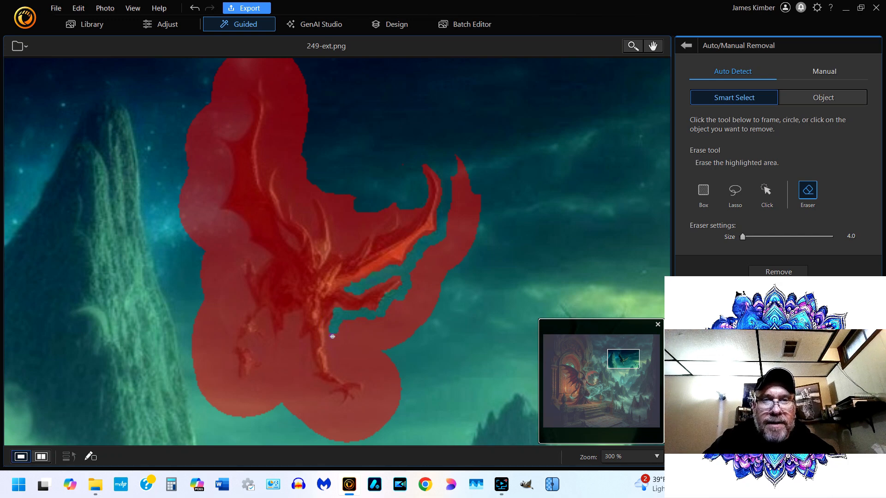
mouse_move(332, 337)
mouse_down()
mouse_move(340, 370)
mouse_move(368, 386)
mouse_move(347, 414)
mouse_move(361, 393)
mouse_move(368, 396)
mouse_move(348, 387)
mouse_move(354, 382)
mouse_move(341, 396)
mouse_up()
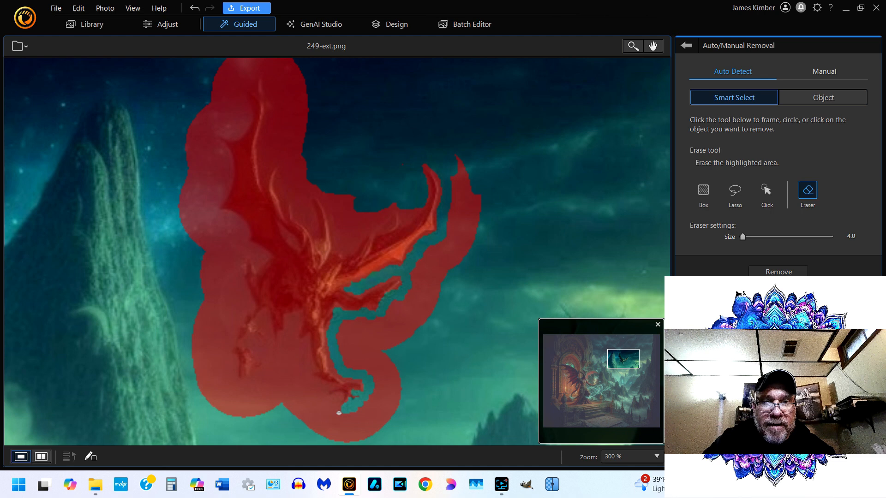
mouse_move(341, 413)
mouse_down()
mouse_move(347, 408)
mouse_move(335, 402)
mouse_up()
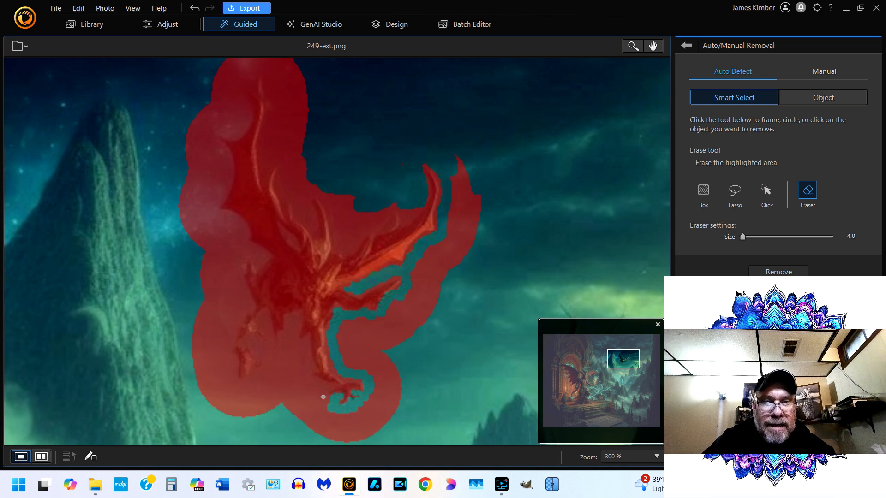
click(323, 396)
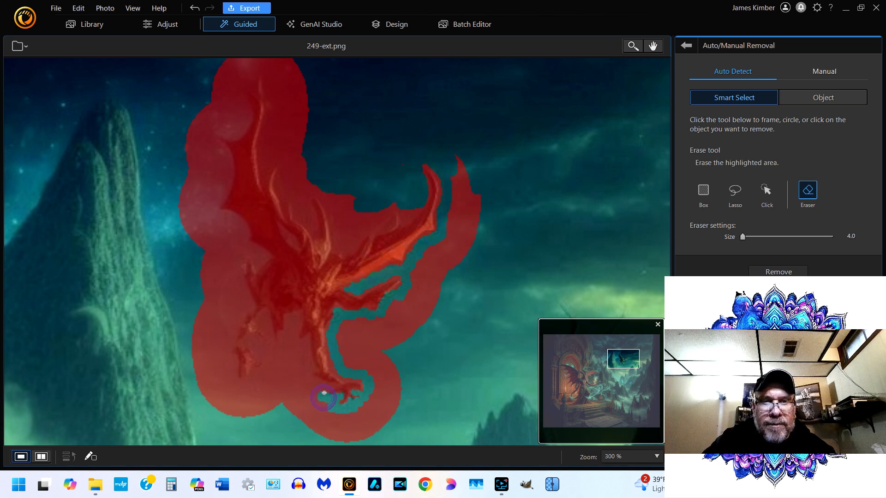
click(322, 386)
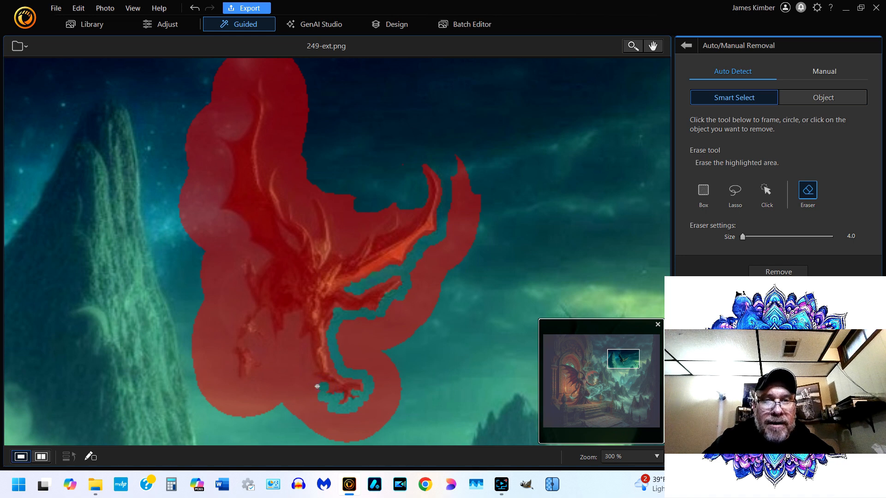
mouse_move(317, 387)
mouse_down()
mouse_move(304, 347)
mouse_move(290, 327)
mouse_up()
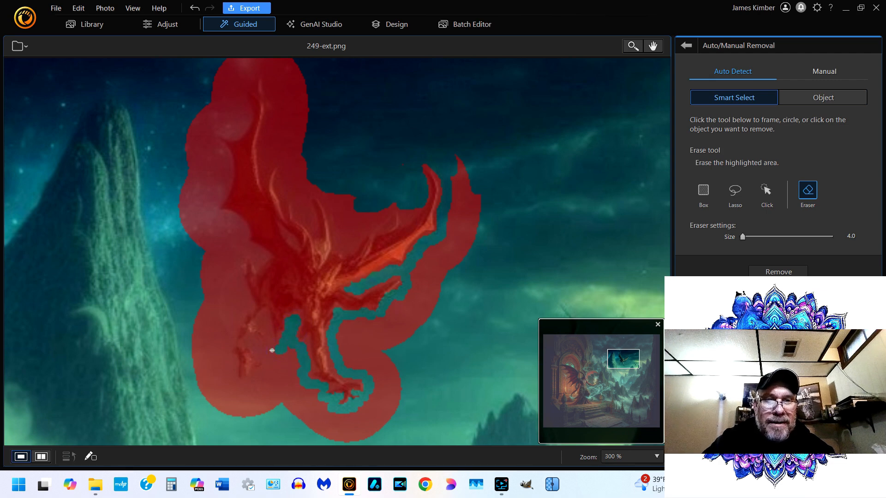
Step: Trim the highlight around the dragon's left-hand leg and foot, up its side and along the lower edge of the left-hand wing
right_click(261, 325)
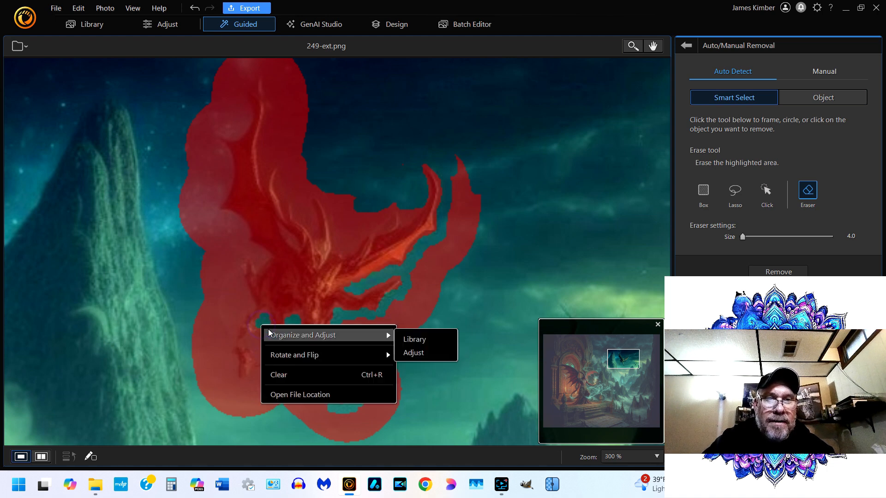
click(256, 341)
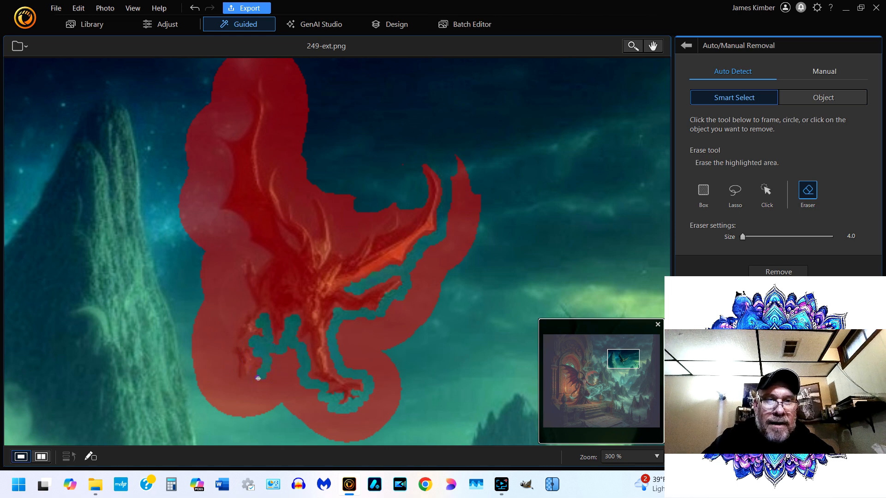
mouse_move(251, 384)
mouse_down()
mouse_move(233, 387)
mouse_move(224, 357)
mouse_move(246, 306)
mouse_move(233, 268)
mouse_move(240, 261)
mouse_move(227, 257)
mouse_up()
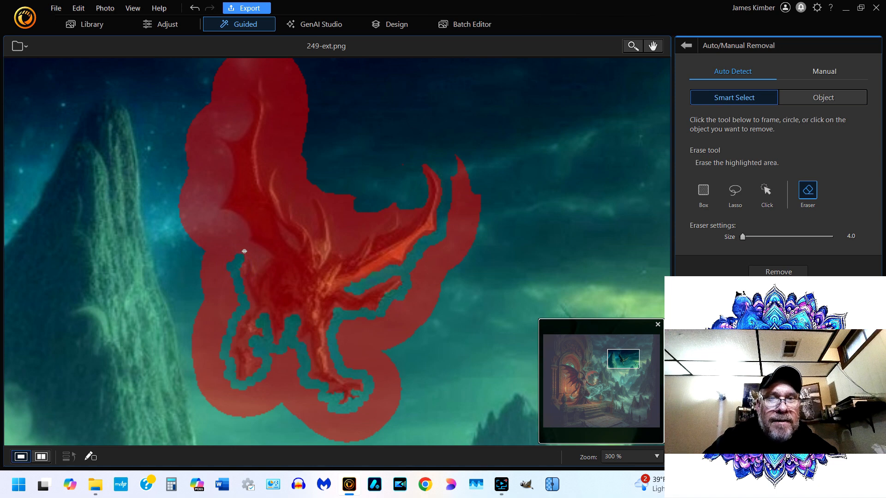
drag(243, 250, 251, 251)
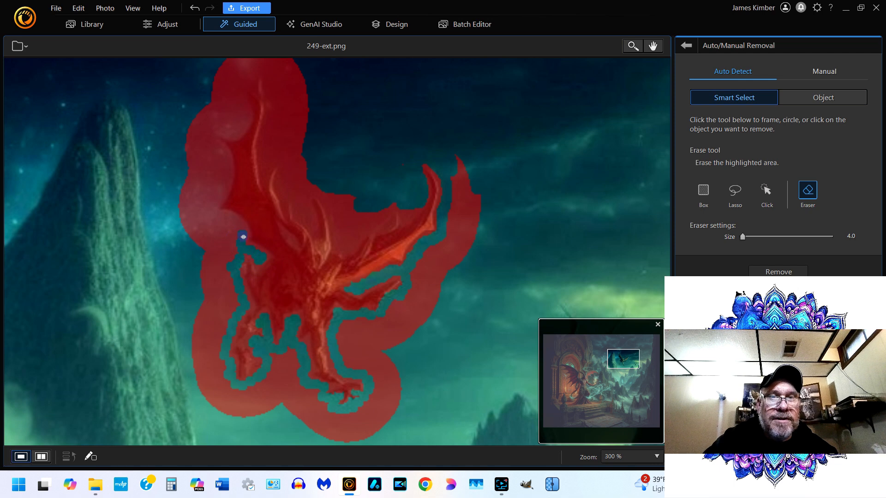
drag(239, 232, 224, 219)
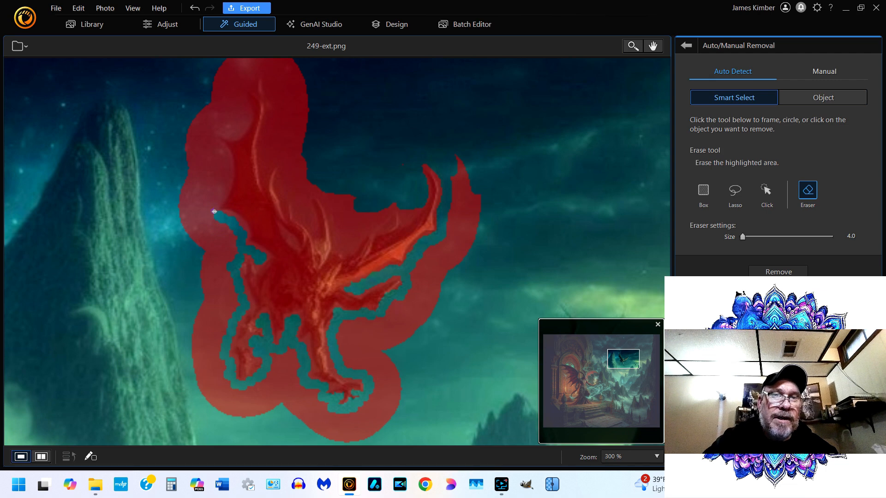
Step: Trim the highlight closely around the left-hand wing's outline, the dragon's horns and the inner edge of the right-hand wing
mouse_move(214, 211)
mouse_down()
mouse_move(207, 200)
mouse_move(223, 184)
mouse_move(214, 146)
mouse_up()
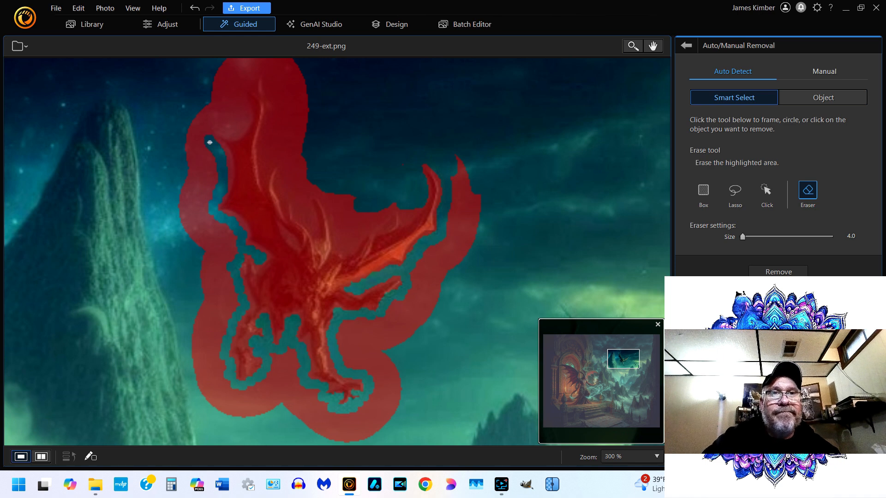
mouse_move(210, 132)
mouse_down()
mouse_move(243, 122)
mouse_move(232, 88)
mouse_move(251, 70)
mouse_move(269, 75)
mouse_move(277, 99)
mouse_move(267, 158)
mouse_move(285, 161)
mouse_move(286, 190)
mouse_move(309, 219)
mouse_up()
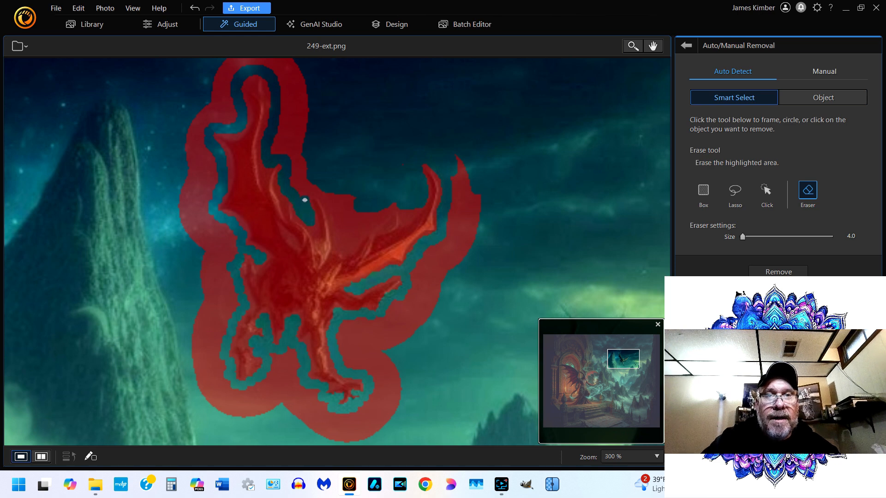
mouse_move(317, 186)
mouse_down()
mouse_move(339, 211)
mouse_move(341, 245)
mouse_up()
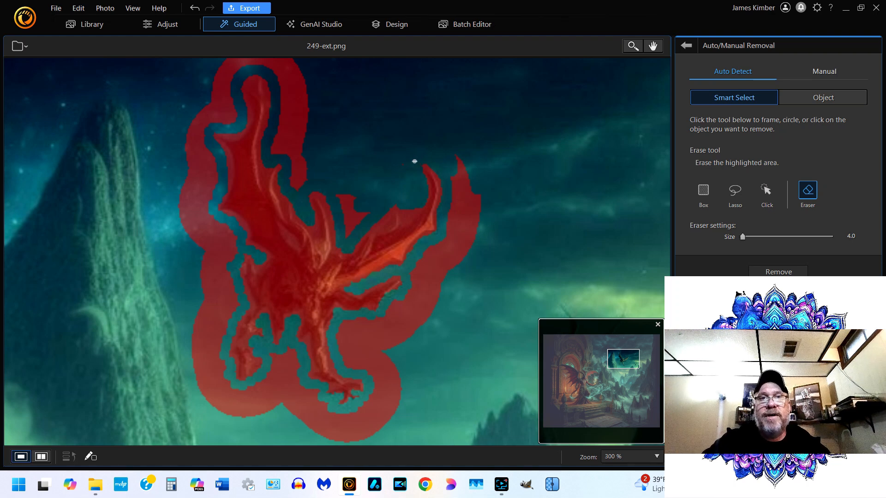
Step: Enlarge the eraser to 35 and erase the leftover outer band of highlight surrounding the dragon
scroll(414, 161, up, 15)
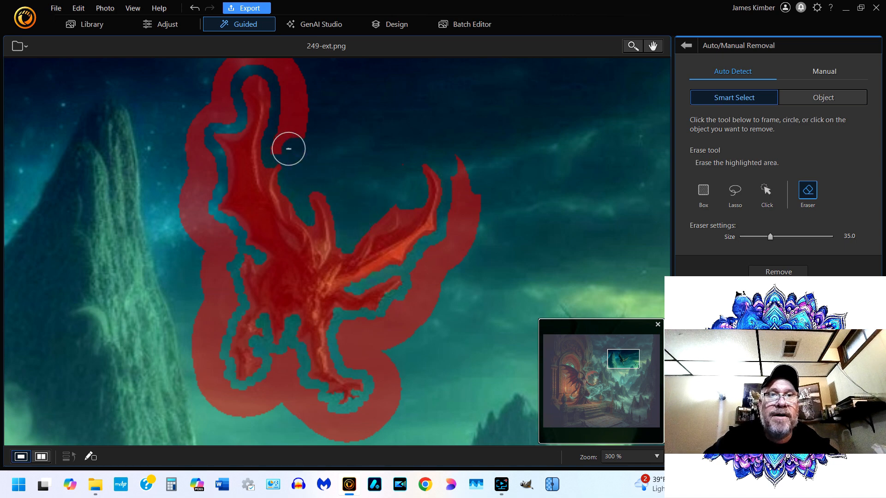
mouse_move(288, 149)
mouse_down()
mouse_move(296, 85)
mouse_move(286, 65)
mouse_move(225, 62)
mouse_move(226, 111)
mouse_move(212, 109)
mouse_move(191, 142)
mouse_move(203, 188)
mouse_move(206, 169)
mouse_move(201, 190)
mouse_move(188, 188)
mouse_move(198, 225)
mouse_move(190, 219)
mouse_move(224, 244)
mouse_move(203, 255)
mouse_move(200, 244)
mouse_move(221, 238)
mouse_move(202, 231)
mouse_move(227, 303)
mouse_move(217, 316)
mouse_move(199, 283)
mouse_move(193, 319)
mouse_move(215, 327)
mouse_move(201, 355)
mouse_move(214, 382)
mouse_move(200, 390)
mouse_move(217, 409)
mouse_move(221, 392)
mouse_move(237, 410)
mouse_move(253, 410)
mouse_move(259, 389)
mouse_move(290, 362)
mouse_move(283, 408)
mouse_move(304, 397)
mouse_move(313, 419)
mouse_move(366, 434)
mouse_move(364, 412)
mouse_move(392, 391)
mouse_move(350, 337)
mouse_move(367, 330)
mouse_move(382, 342)
mouse_move(402, 333)
mouse_move(399, 314)
mouse_move(427, 295)
mouse_move(425, 318)
mouse_move(425, 286)
mouse_move(458, 242)
mouse_move(435, 253)
mouse_move(444, 282)
mouse_move(423, 298)
mouse_move(469, 237)
mouse_move(467, 172)
mouse_move(463, 237)
mouse_move(475, 202)
mouse_move(458, 144)
mouse_up()
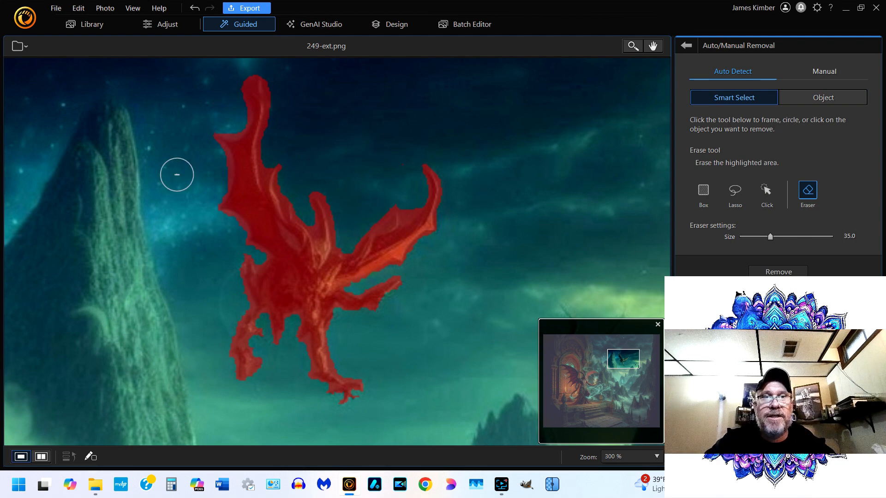
Step: Remove the highlighted dragon, and clear the leftover spots in the sky using the manual removal brush at size 15
click(779, 273)
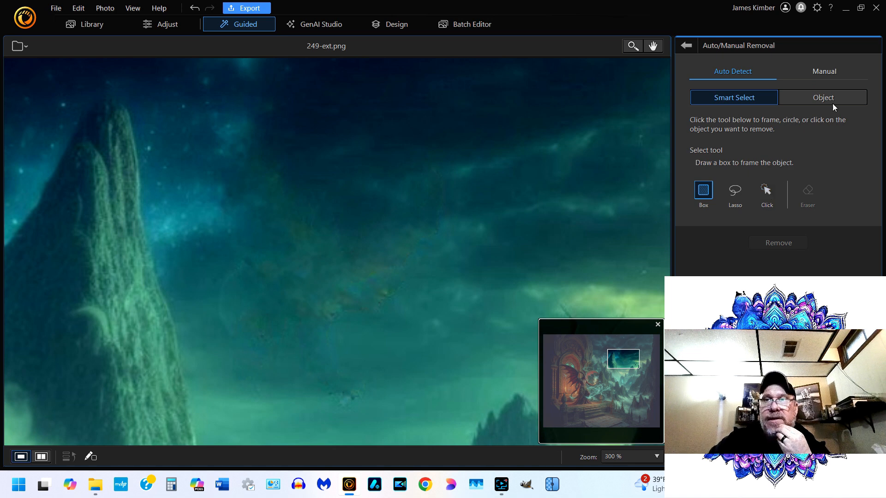
click(830, 73)
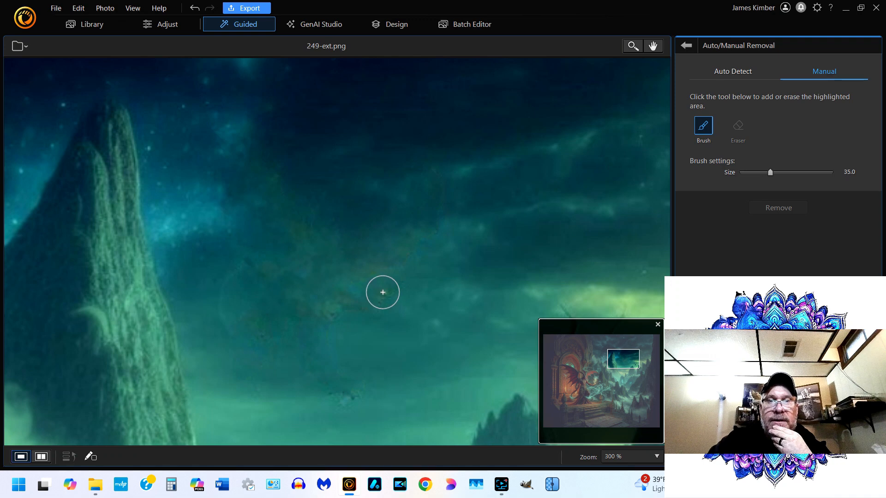
scroll(388, 292, up, 1)
scroll(389, 293, down, 2)
scroll(388, 293, down, 4)
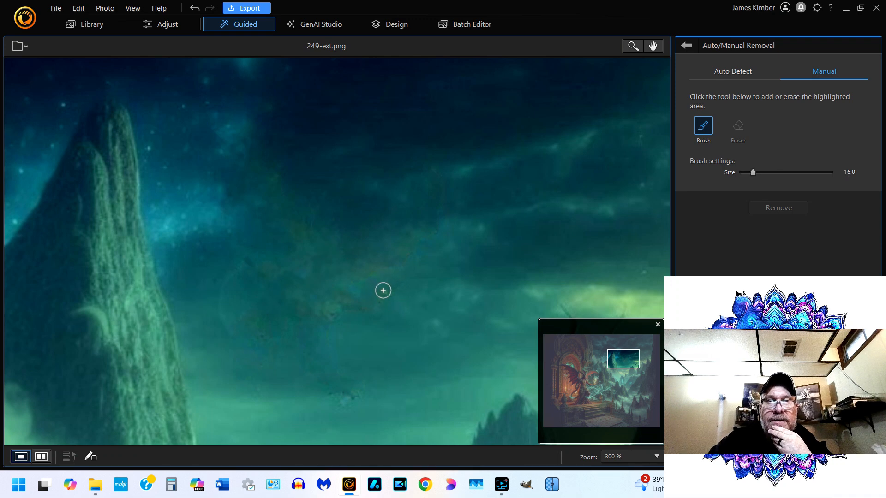
click(385, 296)
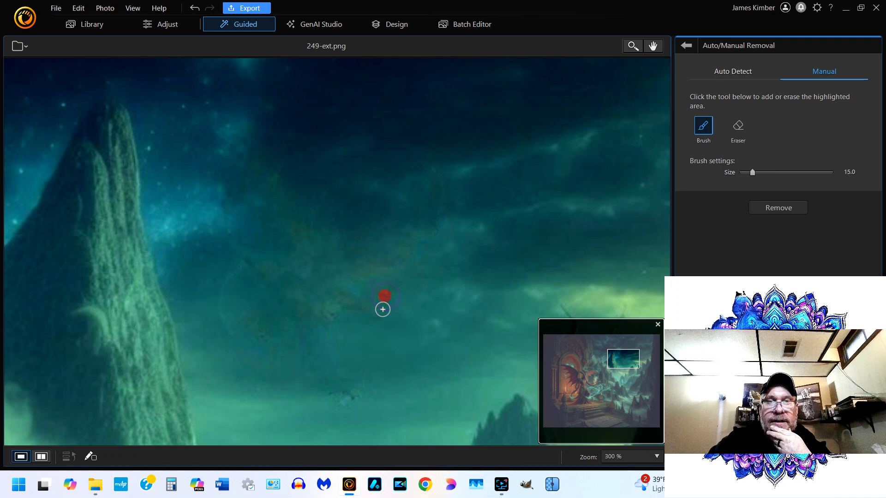
click(383, 289)
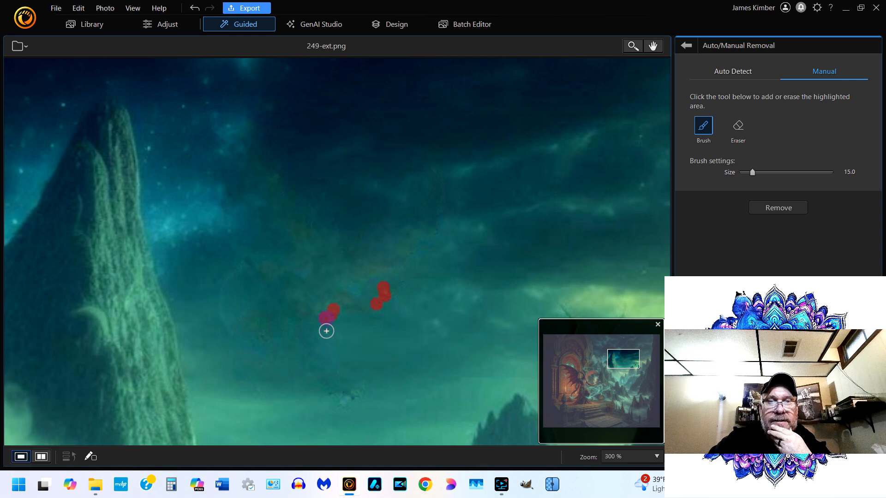
drag(352, 396, 337, 395)
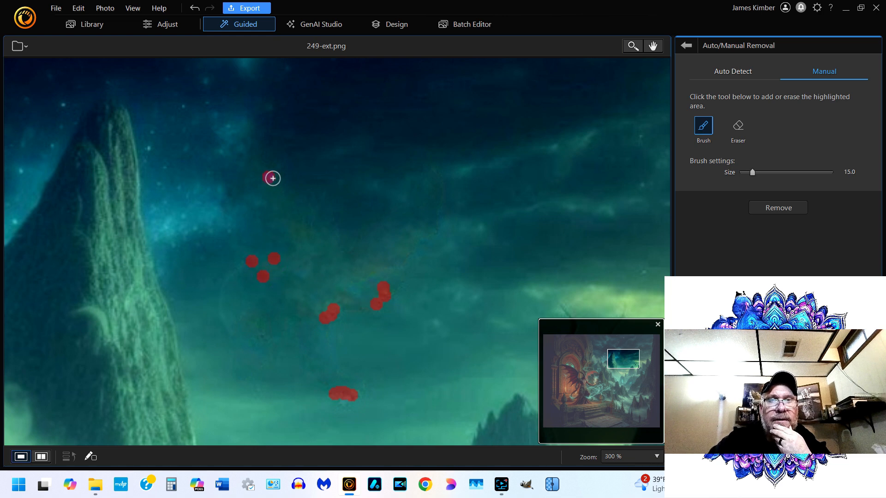
click(280, 188)
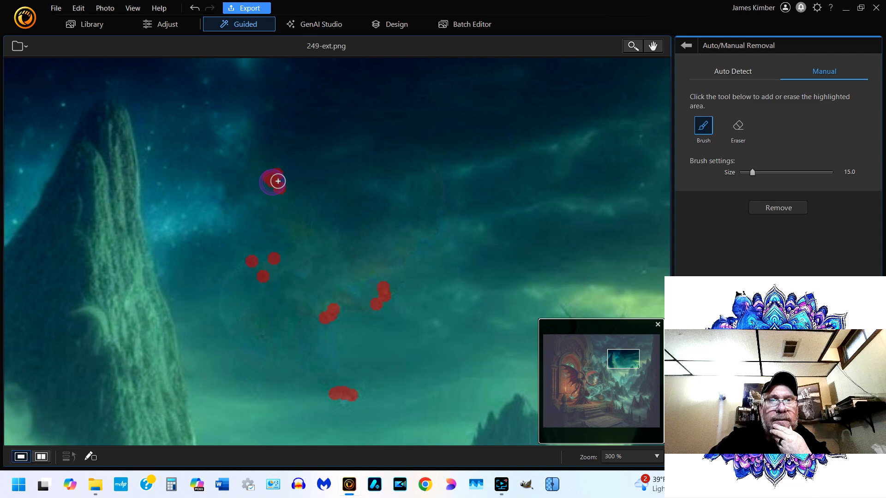
click(288, 186)
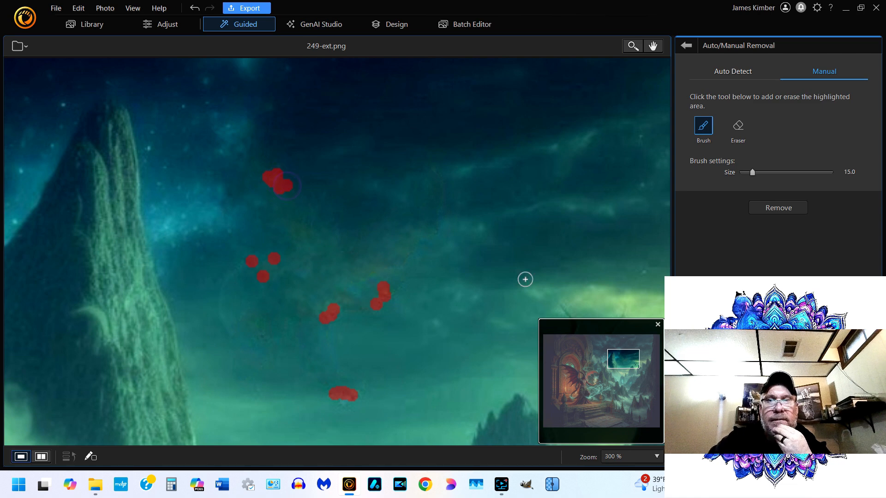
click(775, 208)
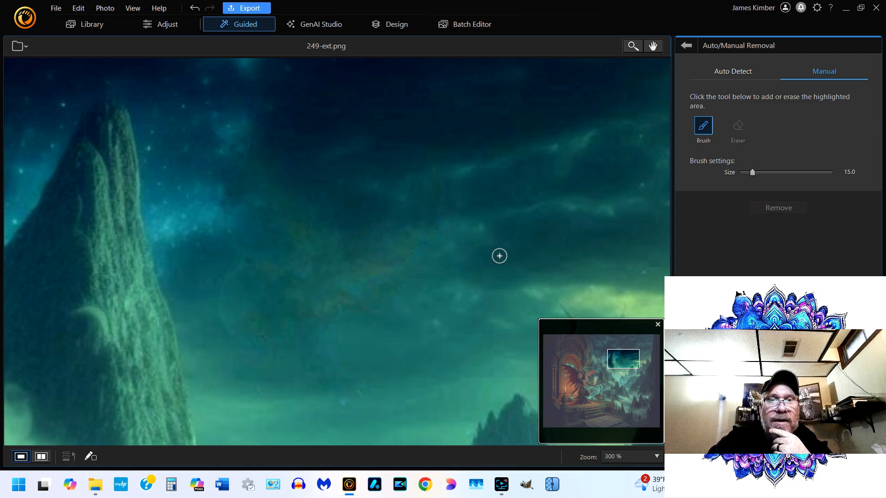
Step: Brush over the remaining discoloured streaks where the dragon's body, leg and wings were, and remove them
click(342, 297)
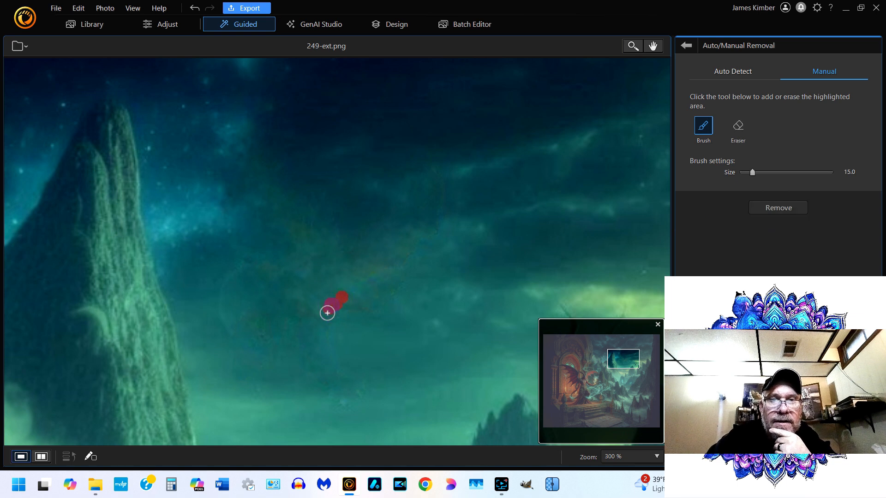
mouse_move(326, 318)
mouse_down()
mouse_move(346, 305)
mouse_move(371, 309)
mouse_move(385, 295)
mouse_move(344, 294)
mouse_up()
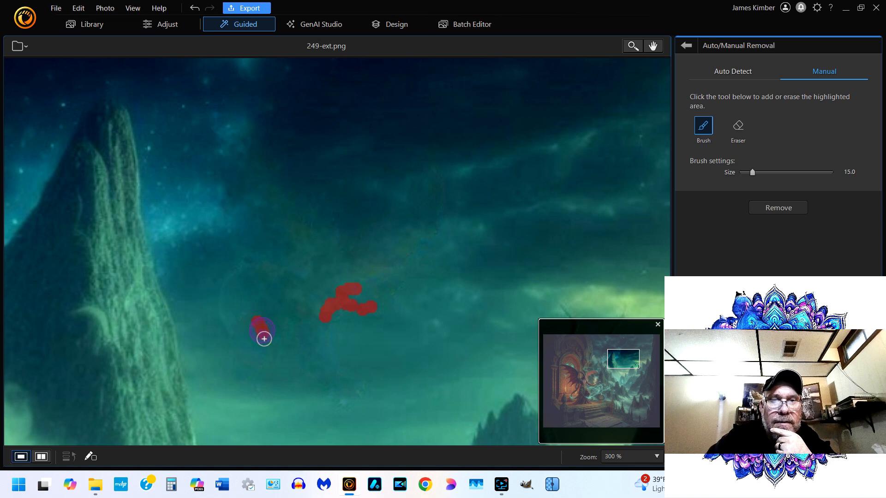
drag(269, 353, 280, 347)
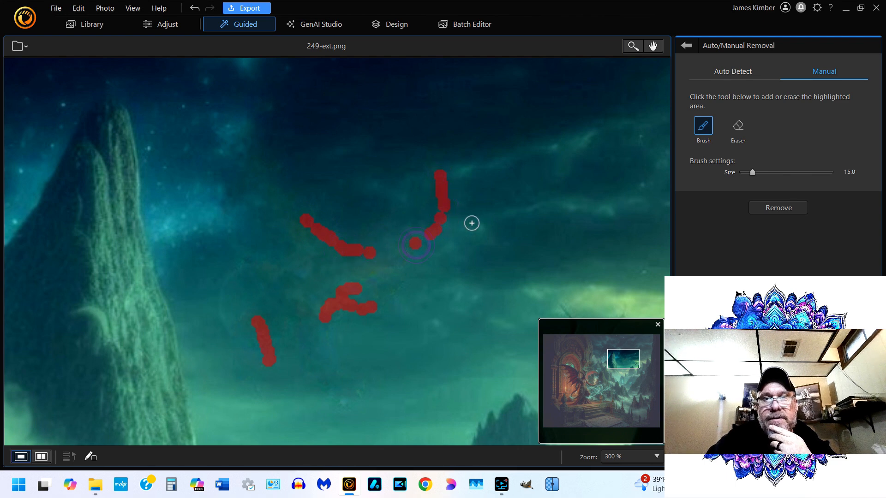
click(780, 207)
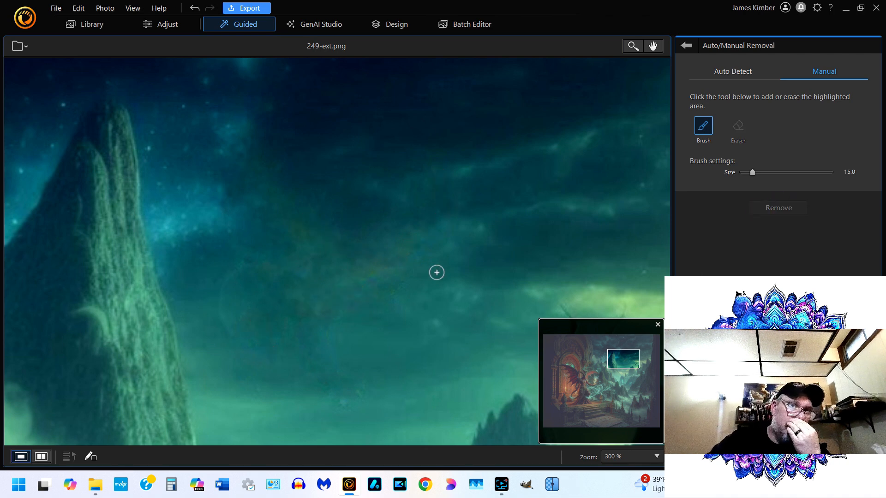
Step: Auto-detect the second, smaller dragon above the mountain peaks with the Smart Select Click tool
click(638, 456)
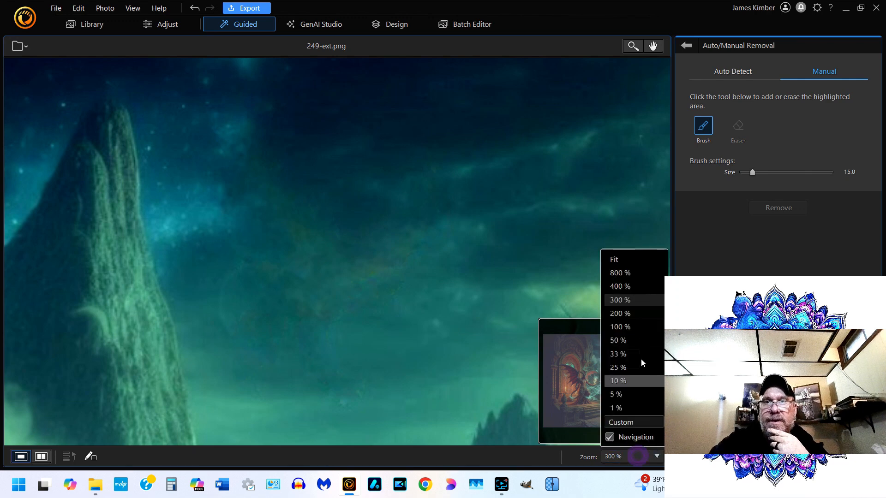
click(630, 261)
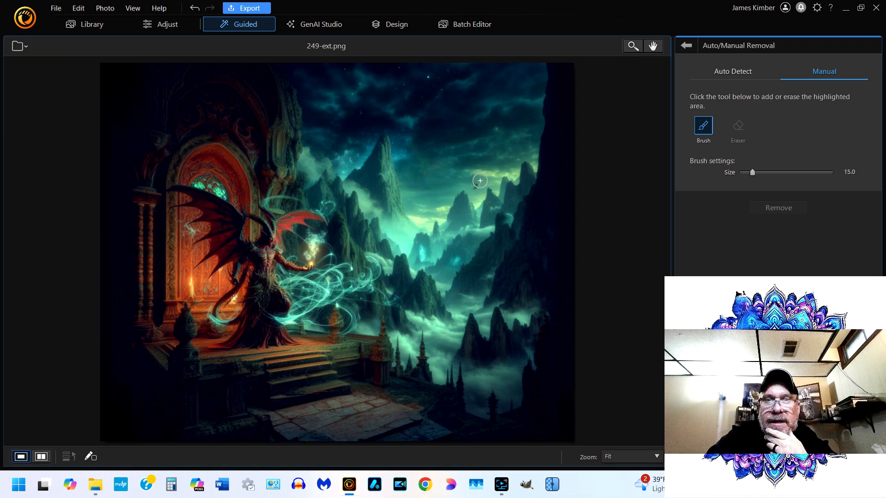
click(641, 455)
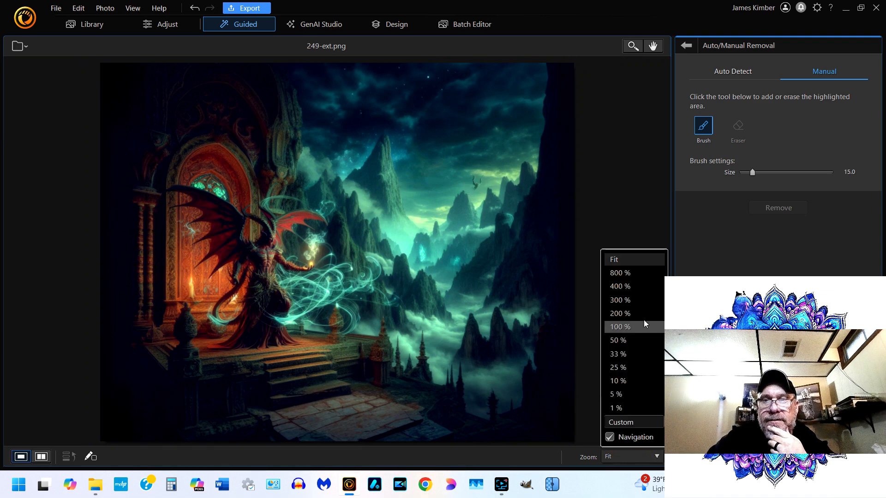
click(648, 300)
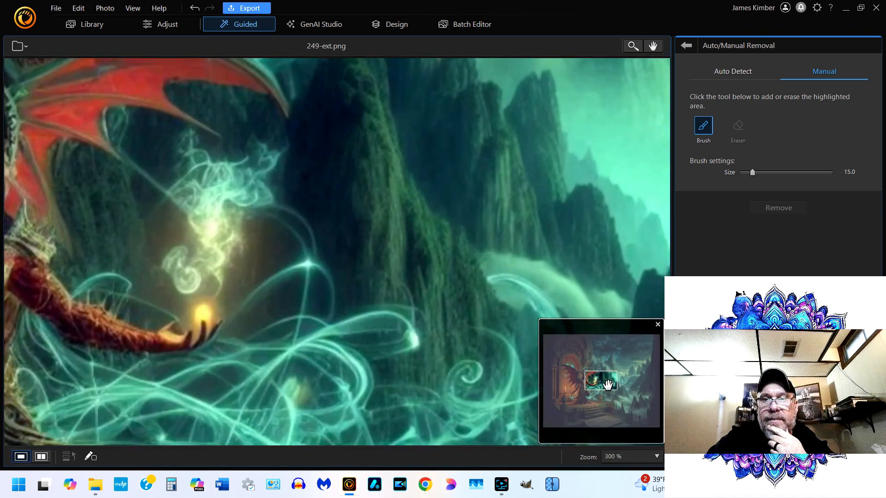
drag(607, 384, 633, 365)
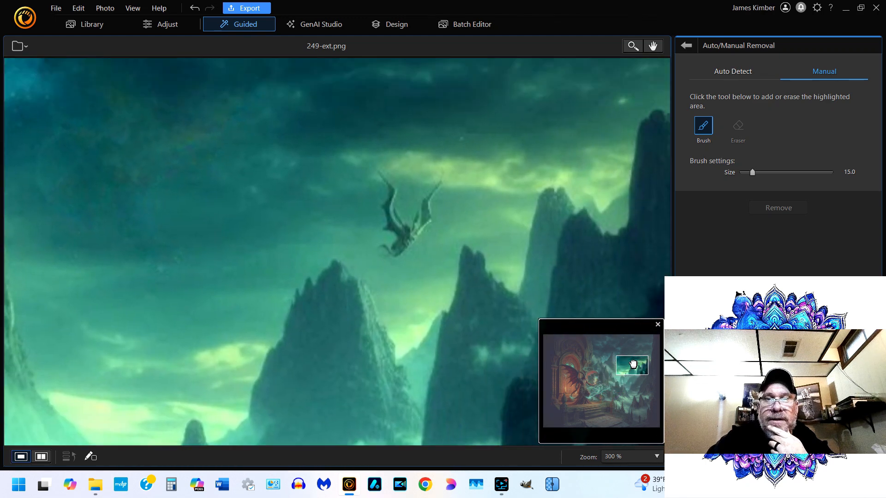
click(744, 72)
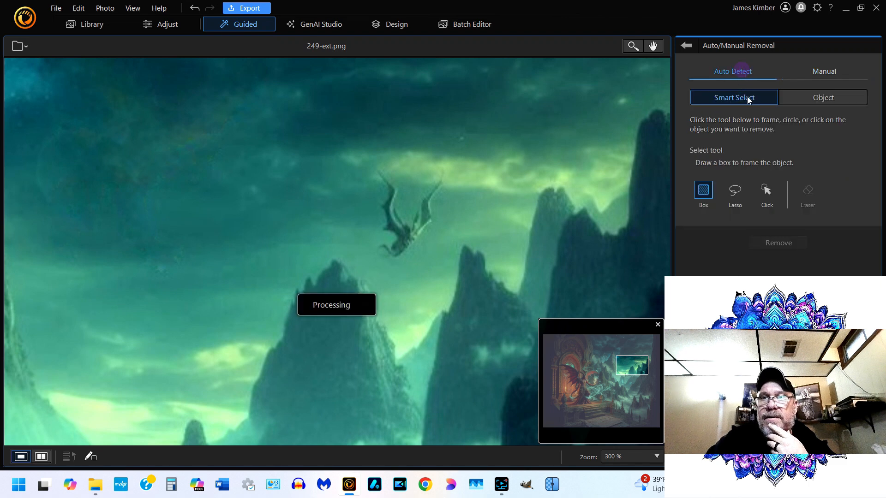
click(766, 191)
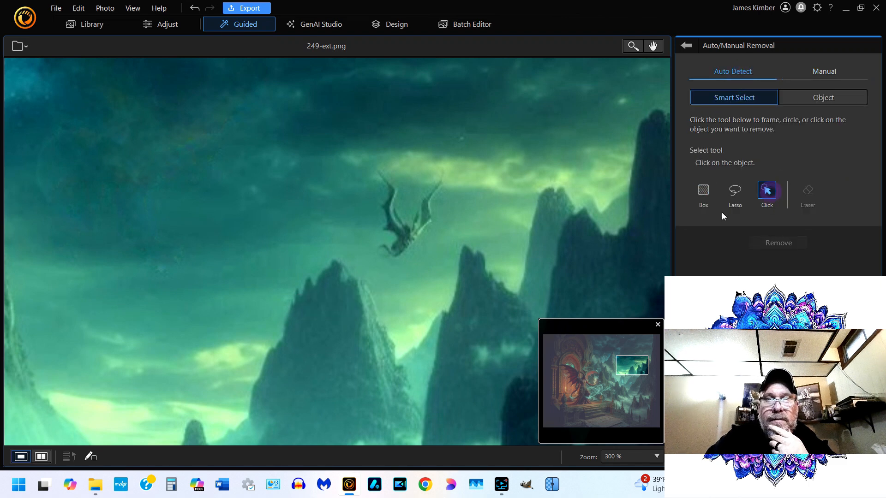
click(411, 240)
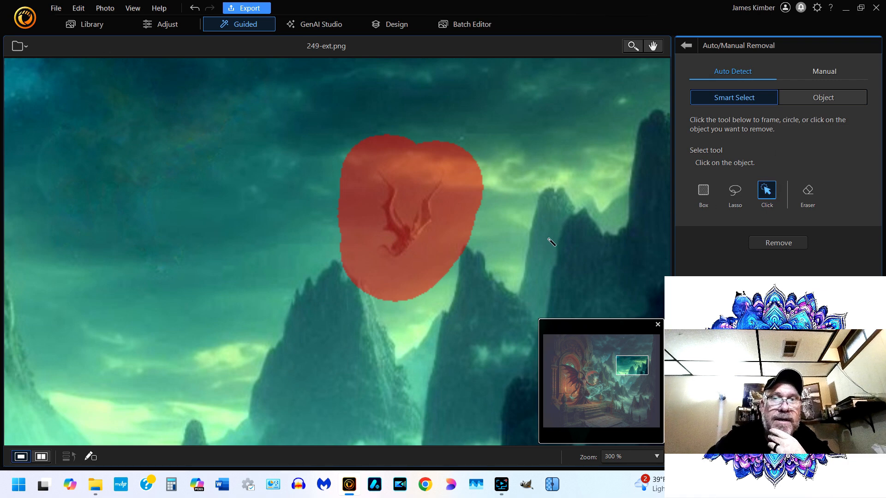
Step: Erase the wide outer band of highlight around the small dragon with the eraser enlarged to 38 and up to 51
click(804, 186)
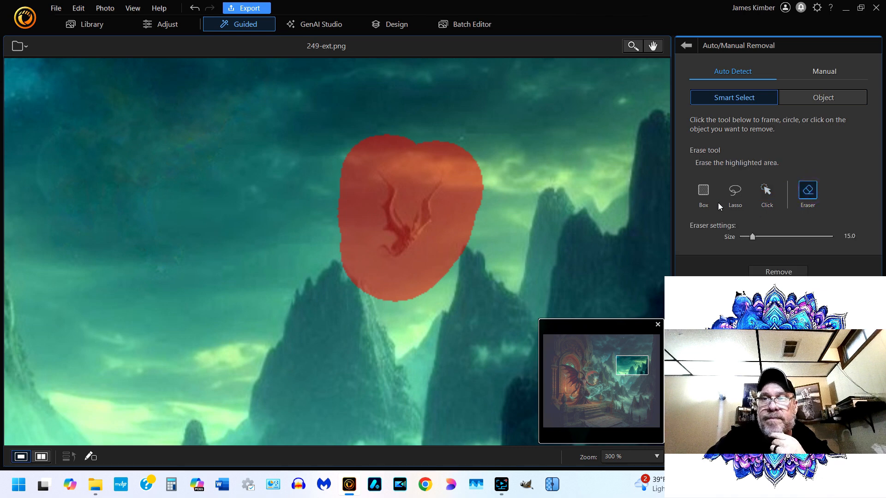
scroll(469, 199, up, 12)
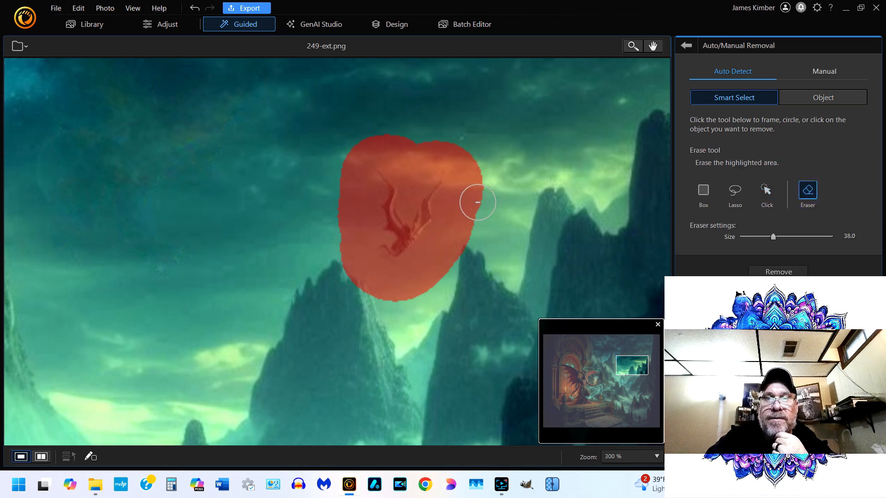
mouse_move(471, 215)
mouse_down()
mouse_move(468, 174)
mouse_move(450, 154)
mouse_move(420, 153)
mouse_move(416, 170)
mouse_move(405, 147)
mouse_move(359, 143)
mouse_move(344, 171)
mouse_move(359, 276)
mouse_move(388, 290)
mouse_move(411, 284)
mouse_move(446, 251)
mouse_move(461, 206)
mouse_up()
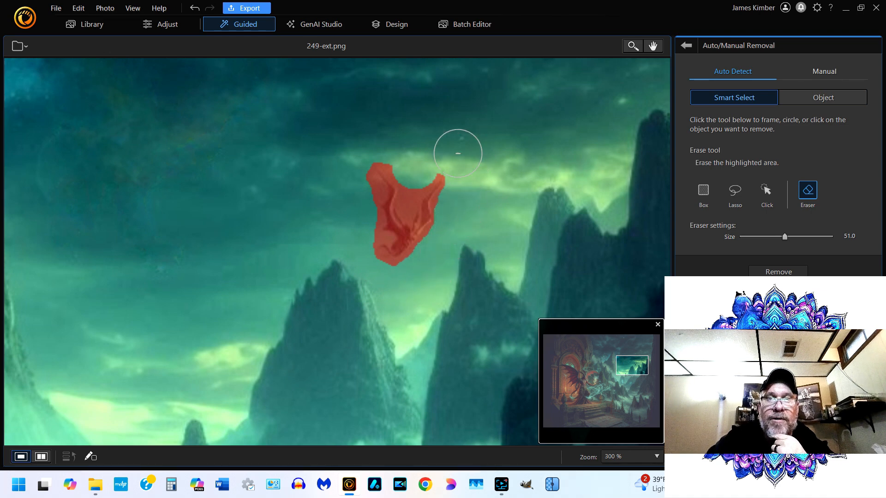
Step: Reduce the eraser to 19 and 16 and trim the highlight between the small dragon's wings and along its left-hand wing
scroll(423, 158, up, 1)
scroll(413, 168, down, 3)
scroll(411, 172, down, 6)
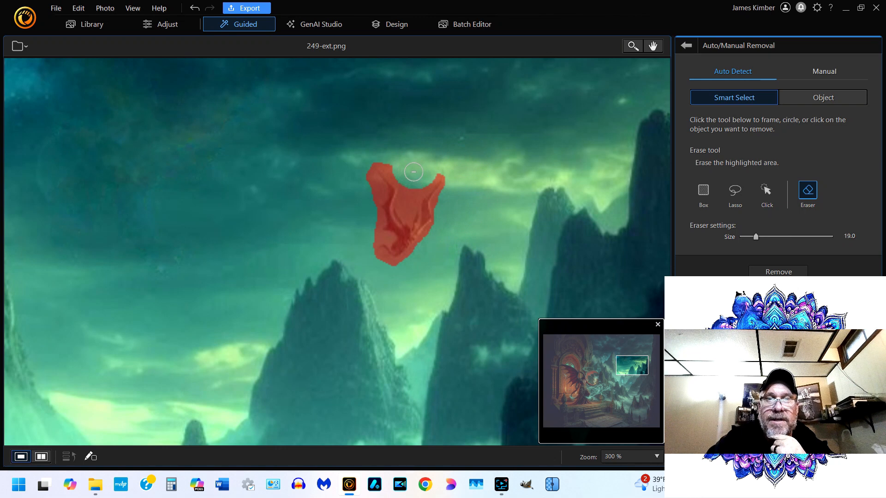
drag(415, 181, 411, 194)
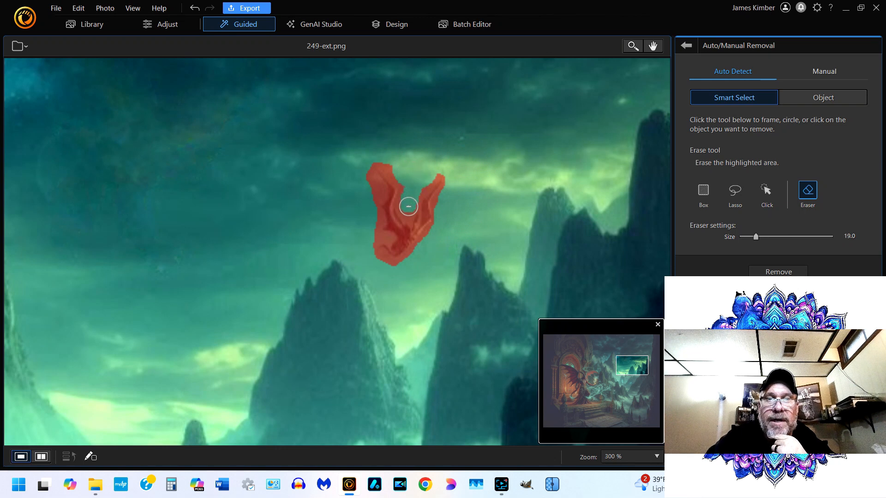
scroll(408, 207, down, 3)
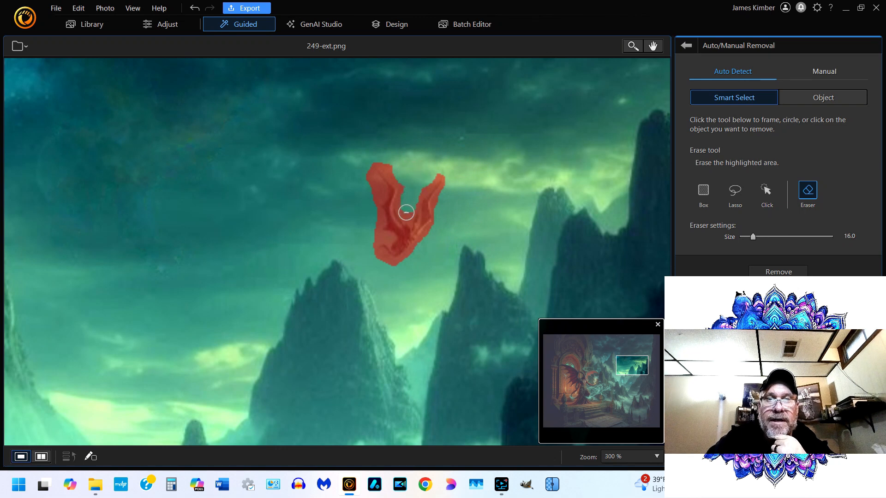
mouse_move(407, 213)
mouse_down()
mouse_move(408, 192)
mouse_move(393, 168)
mouse_move(370, 159)
mouse_move(364, 176)
mouse_move(378, 197)
mouse_move(373, 213)
mouse_up()
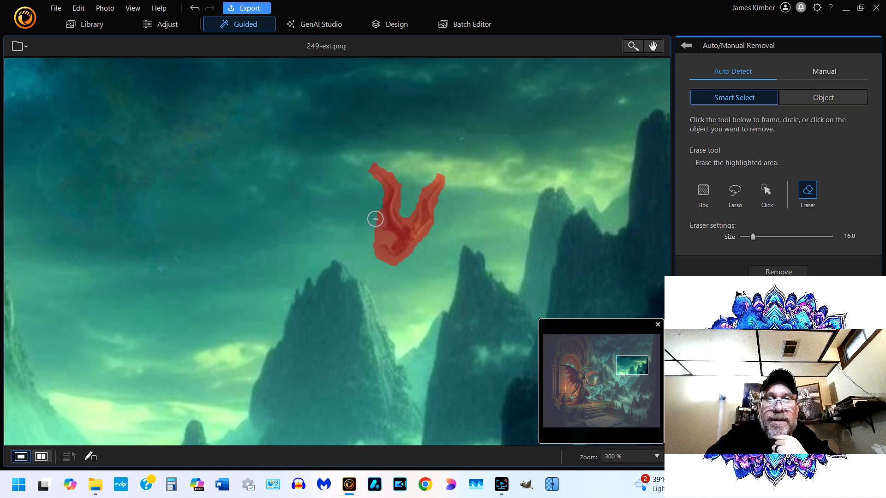
Step: Trim the highlight around the small dragon's left-hand side and underside at eraser size 16, and remove the dragon
click(376, 218)
click(372, 234)
click(372, 239)
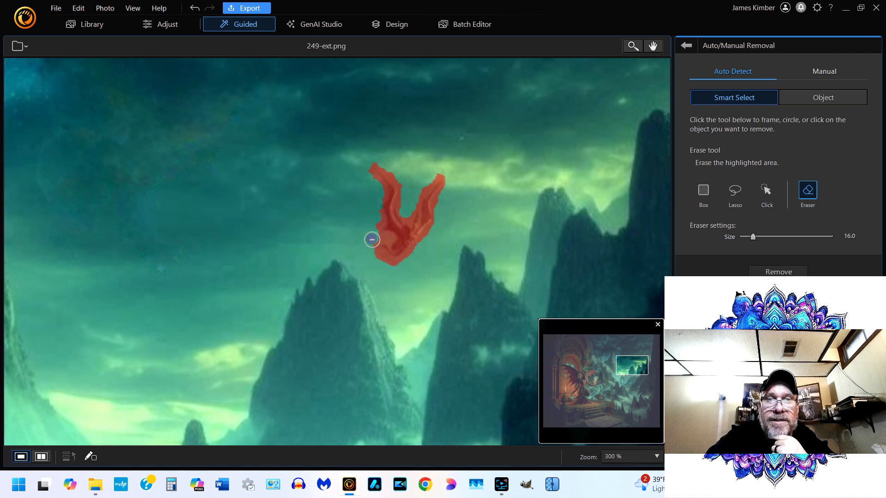
click(382, 263)
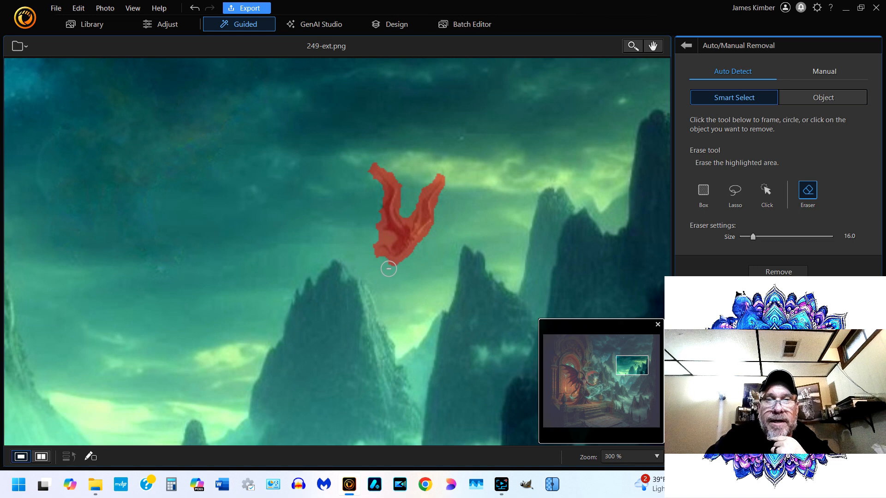
click(390, 266)
click(400, 268)
click(410, 260)
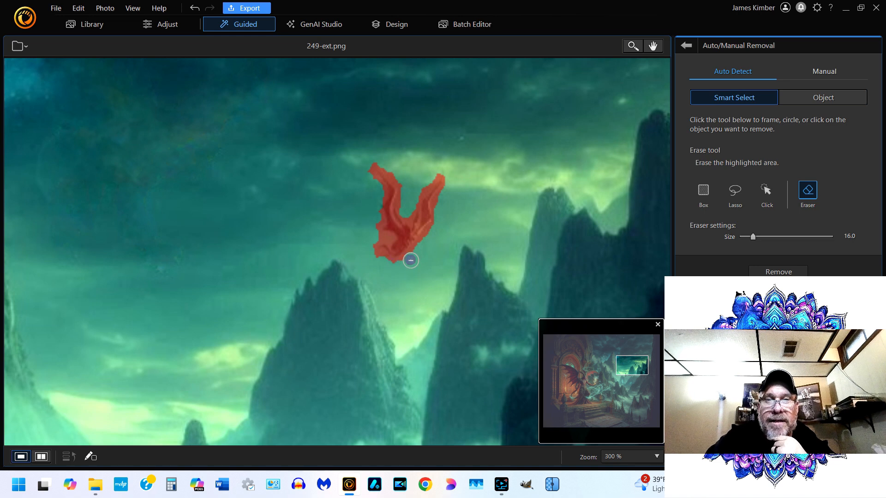
click(417, 256)
click(403, 264)
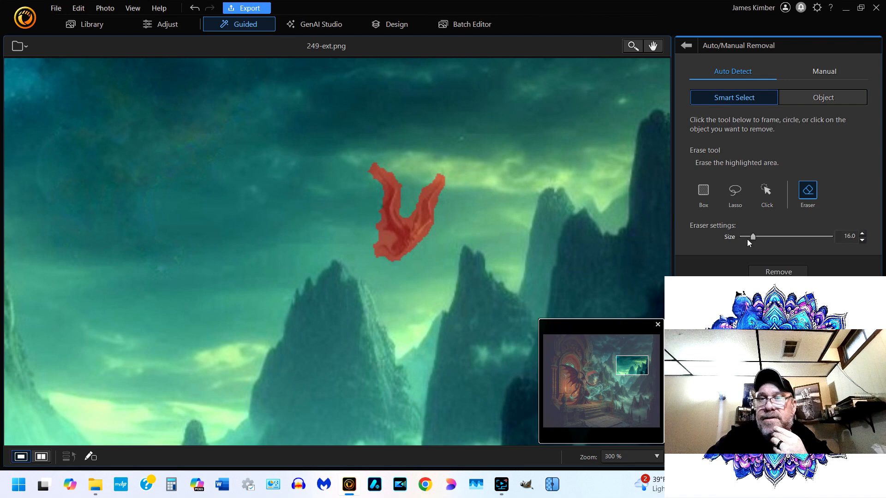
click(779, 272)
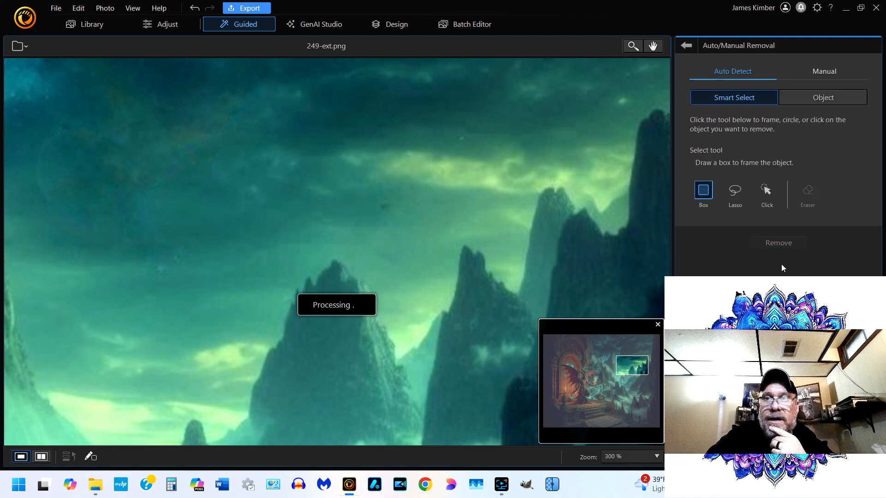
Step: Brush over the small dark leftover spot in the sky above the mountain peaks in manual mode at size 16 and remove it
click(826, 72)
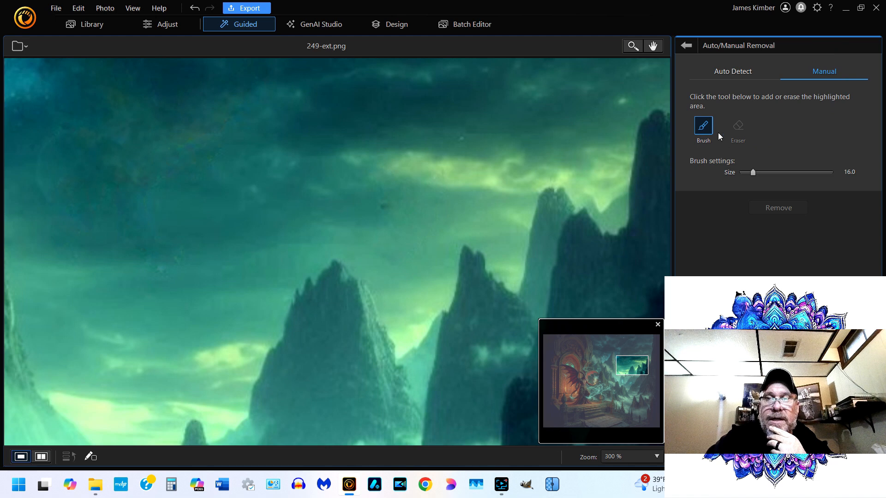
click(385, 206)
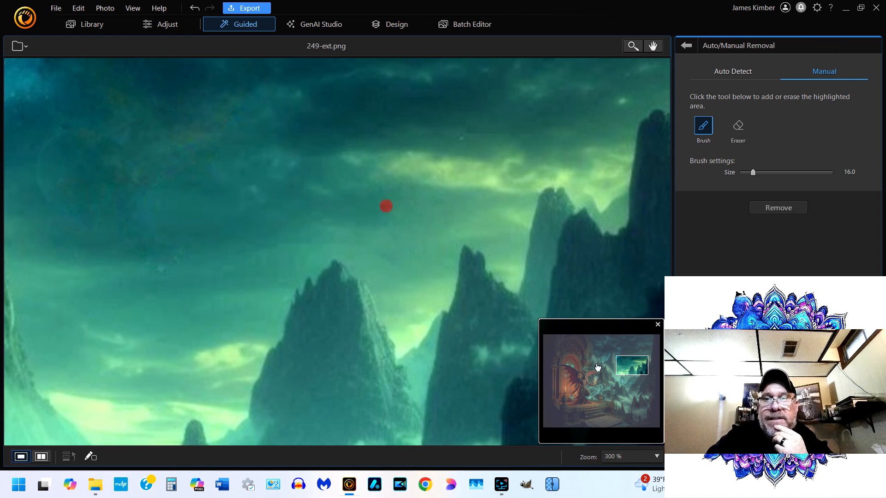
click(789, 210)
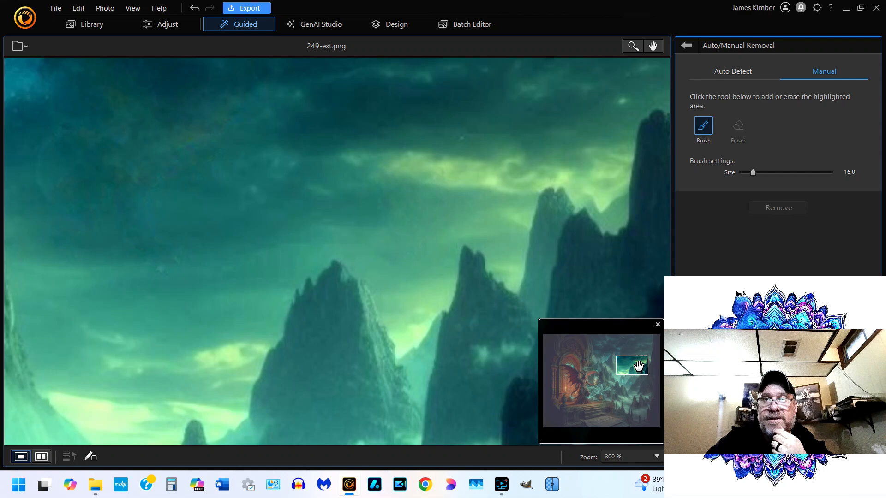
click(638, 455)
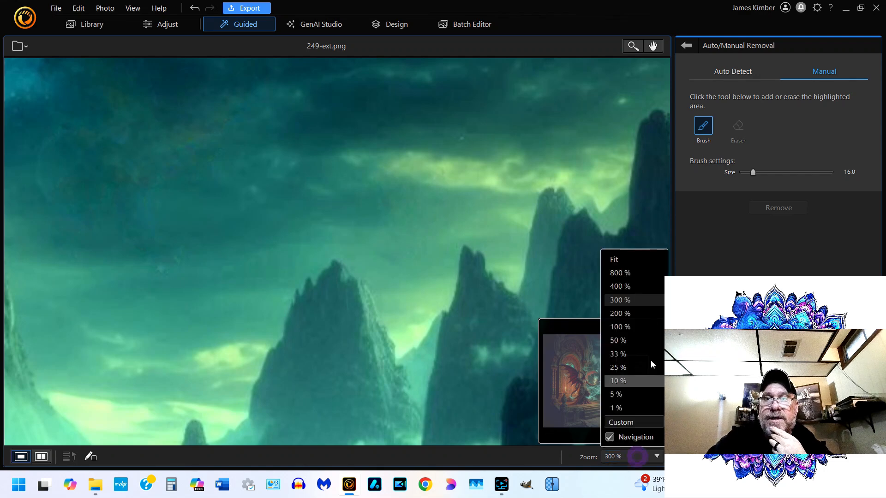
click(635, 259)
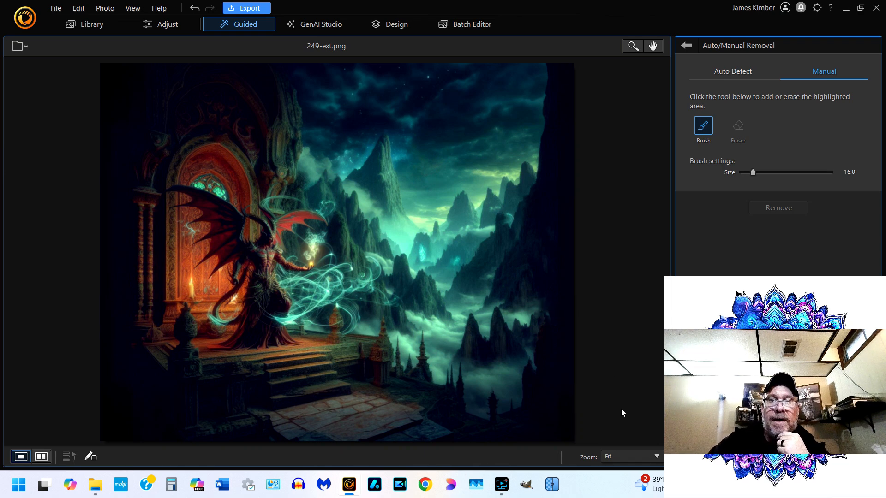
click(633, 457)
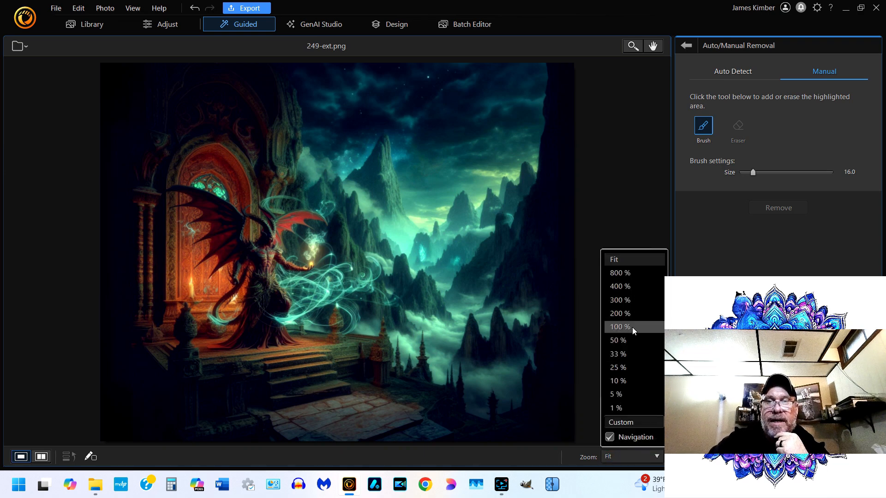
click(632, 332)
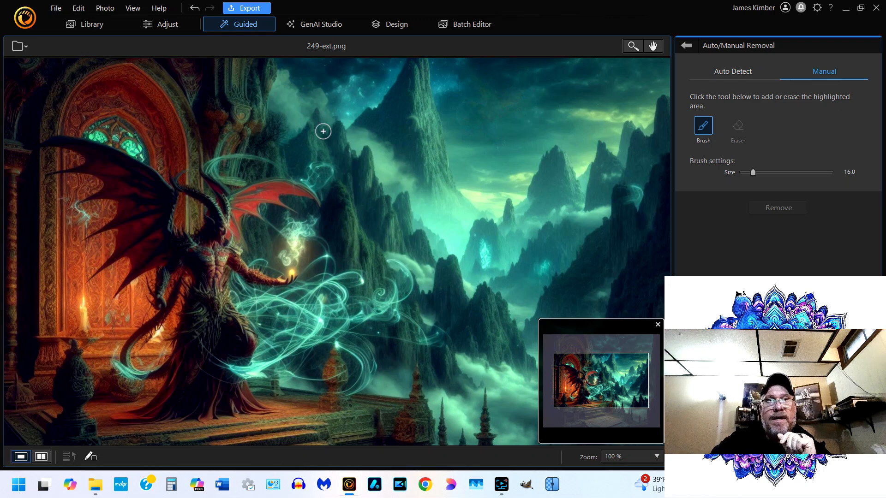
Step: Start a photo export with more options and set its destination to the Extended images folder in Desktop\Art
click(61, 9)
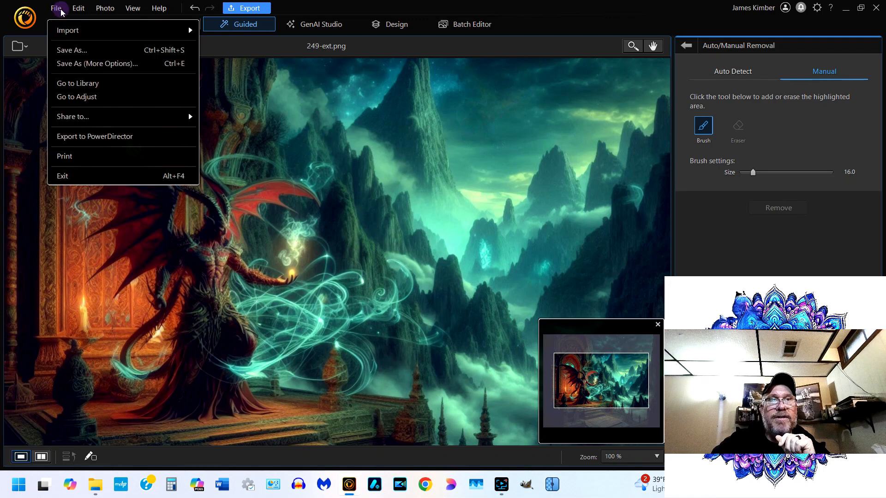
click(104, 66)
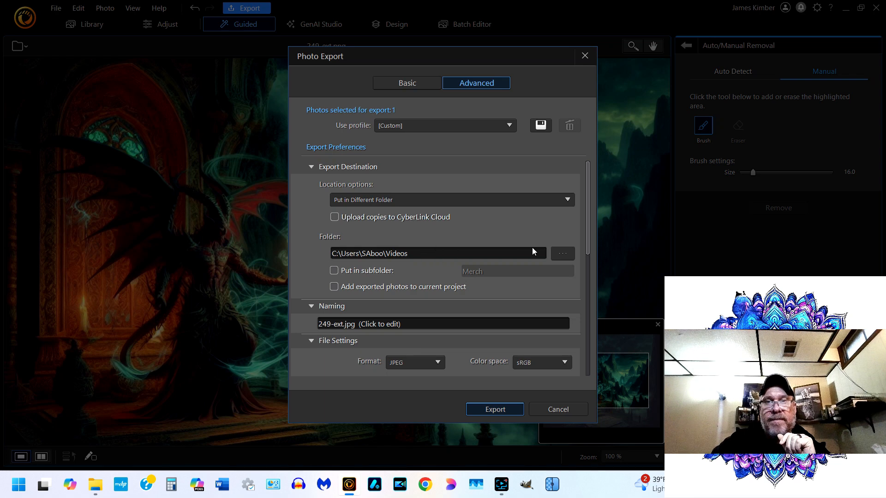
click(564, 255)
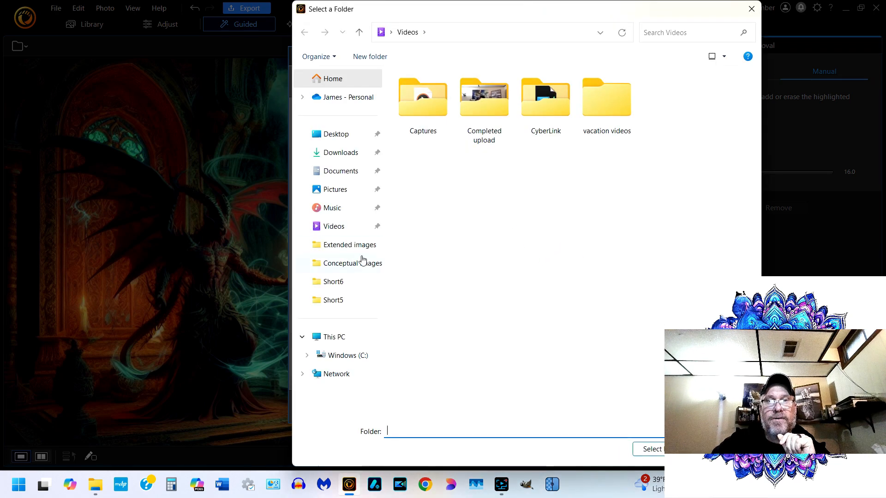
click(364, 246)
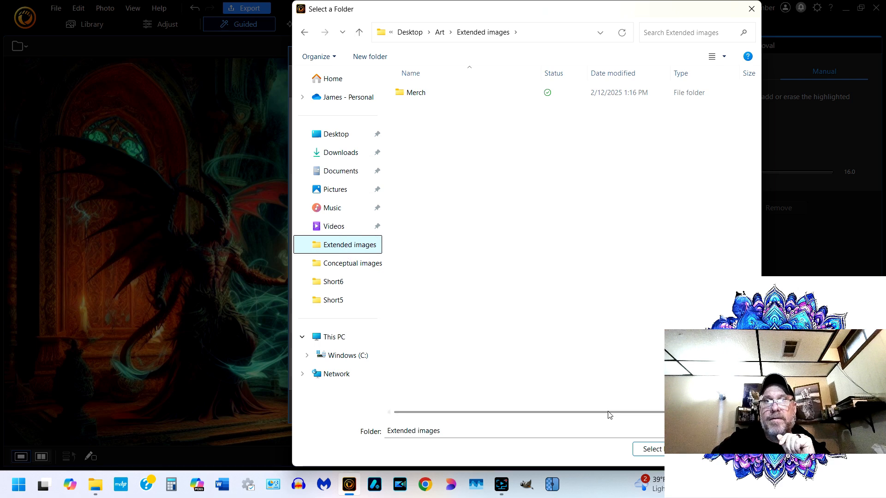
click(658, 450)
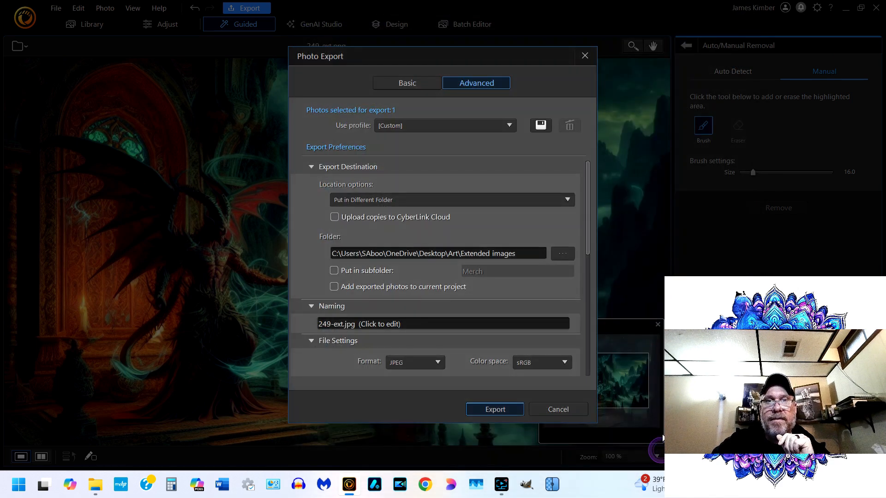
Step: Name the exported file 249-ext step1 and set its format to PNG
click(389, 287)
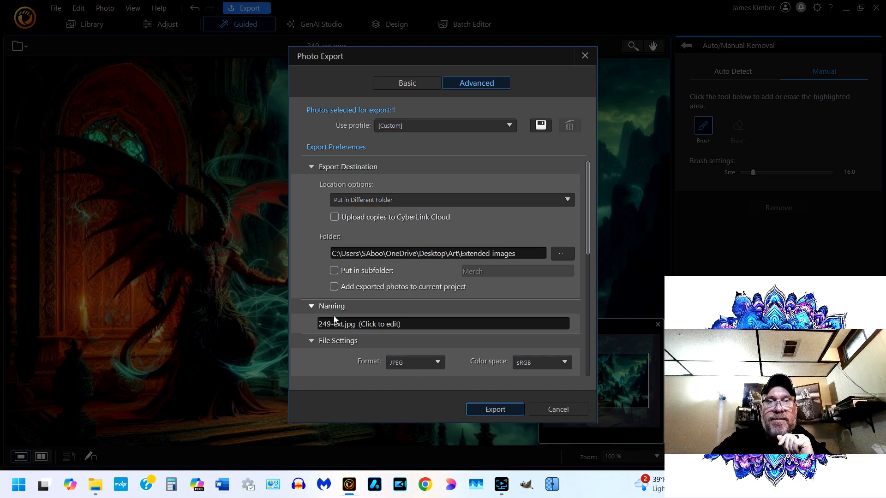
click(345, 323)
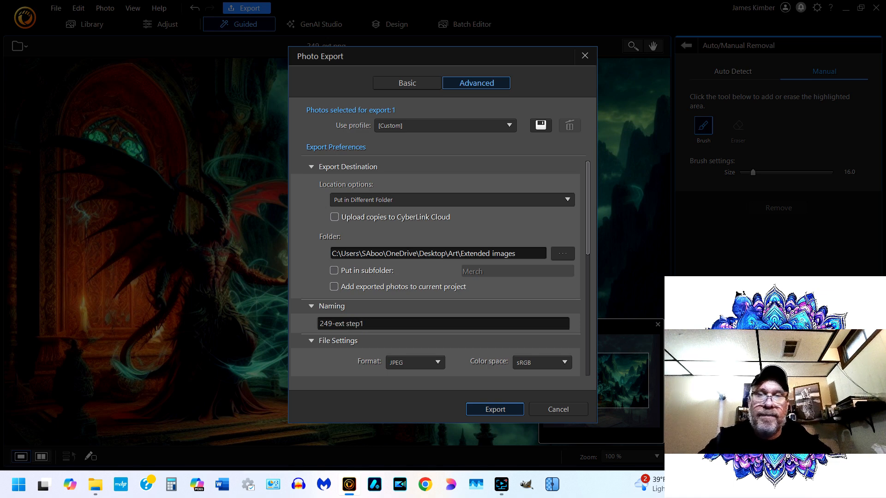
click(434, 364)
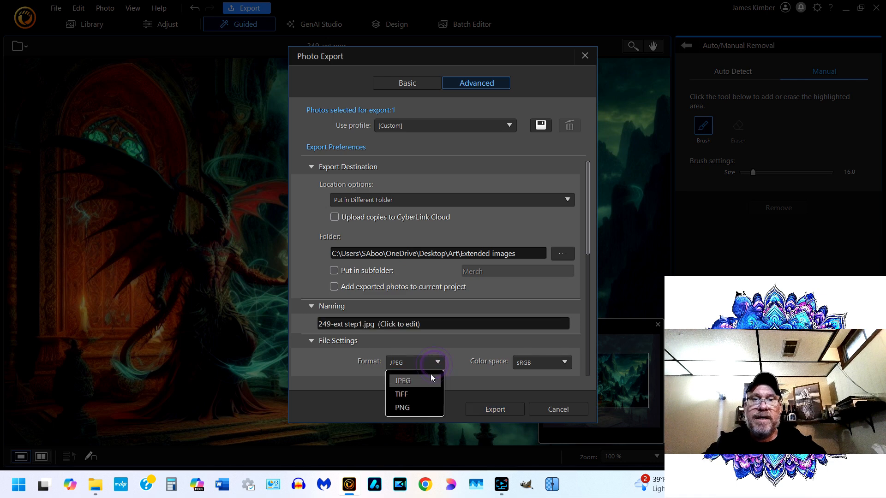
click(426, 409)
Step: Export the photo with its original resolution kept in the image sizing settings
scroll(464, 314, down, 5)
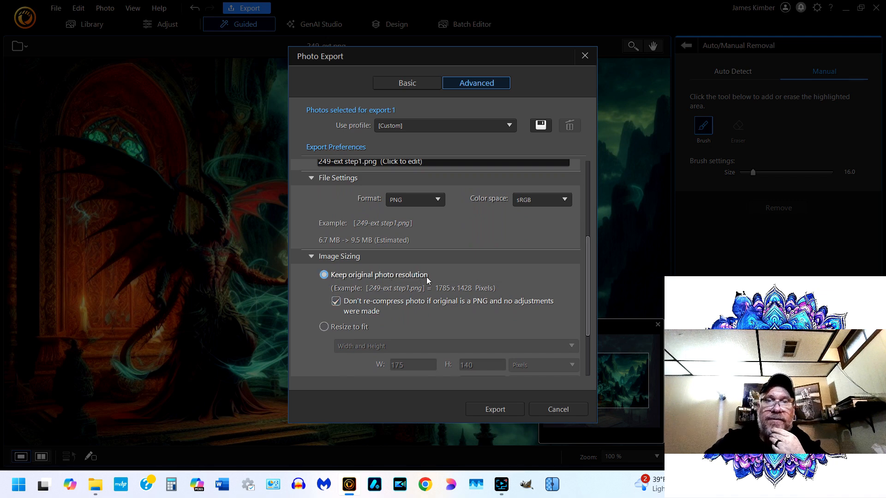
scroll(481, 284, down, 3)
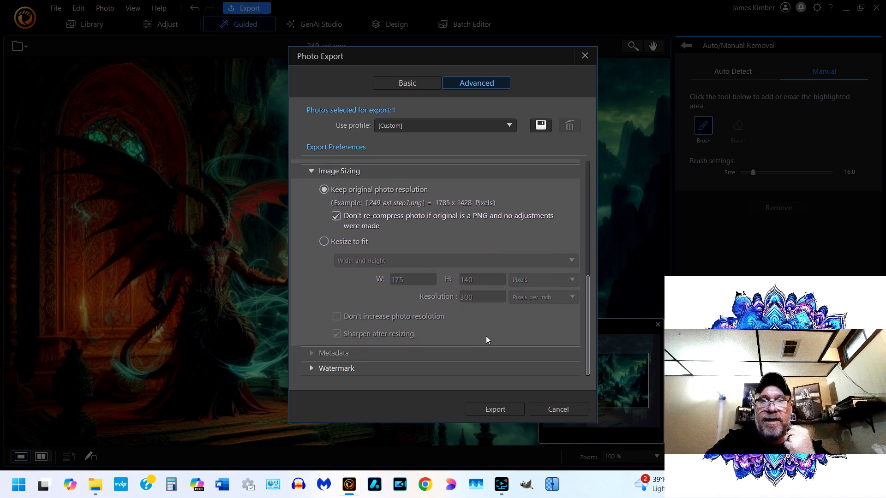
click(506, 409)
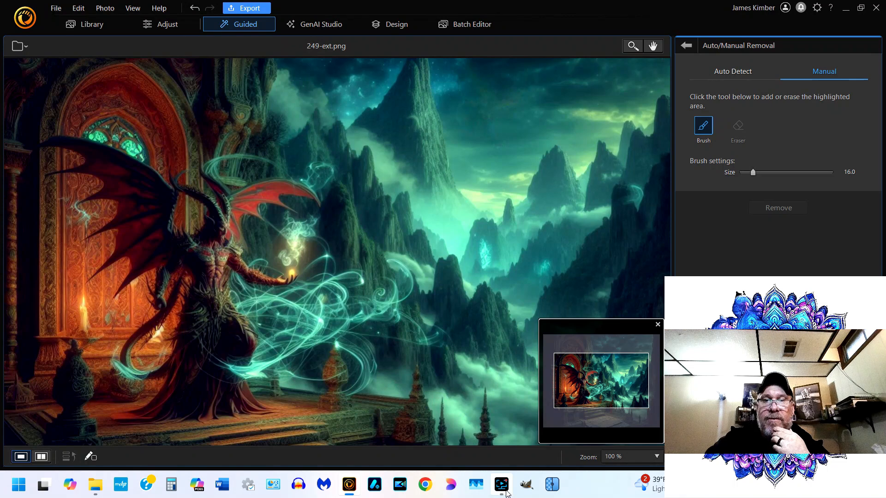
mouse_move(506, 493)
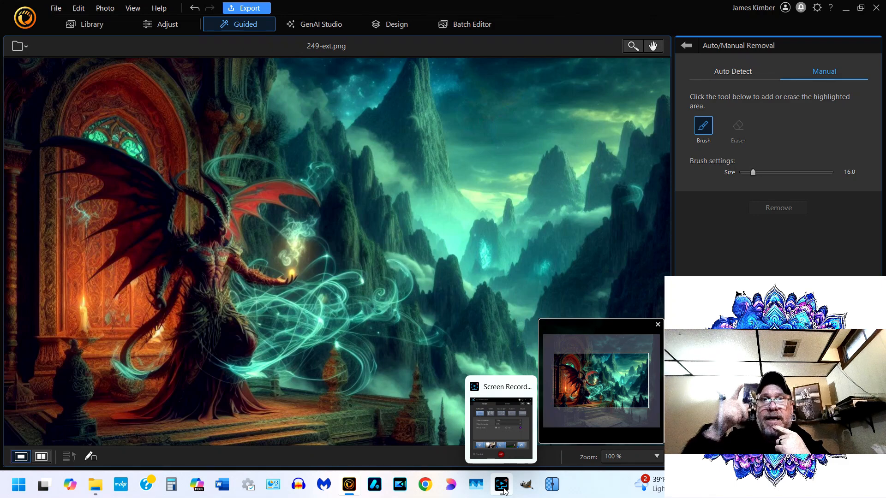
click(500, 427)
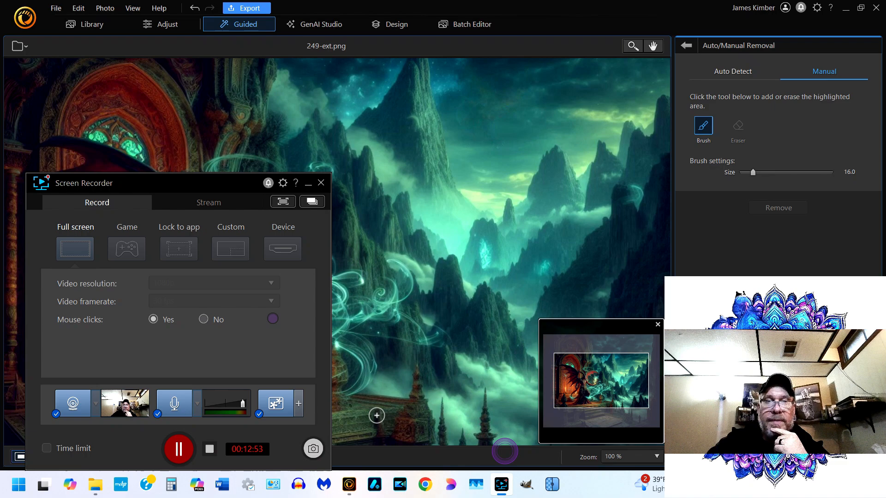